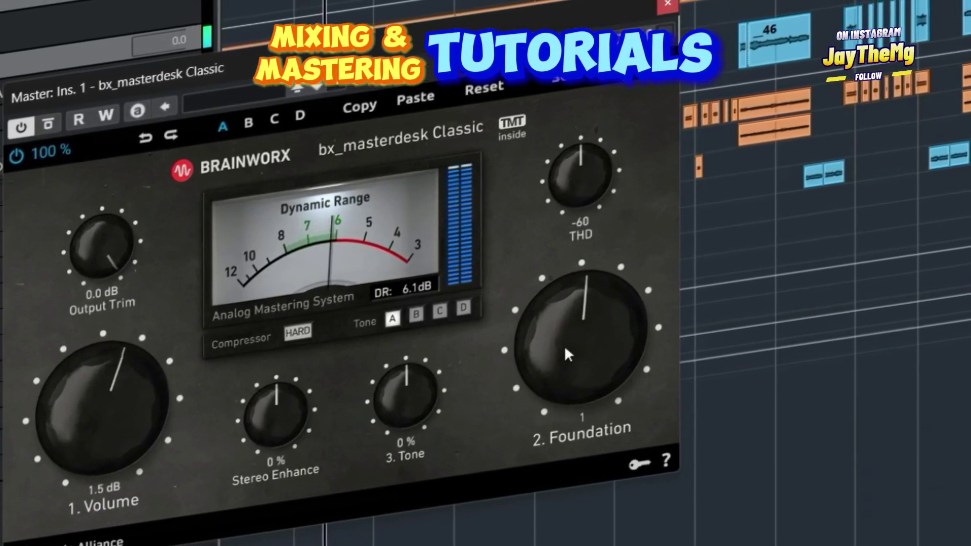
# Step: Set Foundation to 10 and Tone to 23 % in bx_masterdesk Classic, trying tone mode C before choosing mode A
pyautogui.moveTo(570, 332); pyautogui.dragTo(578, 329)
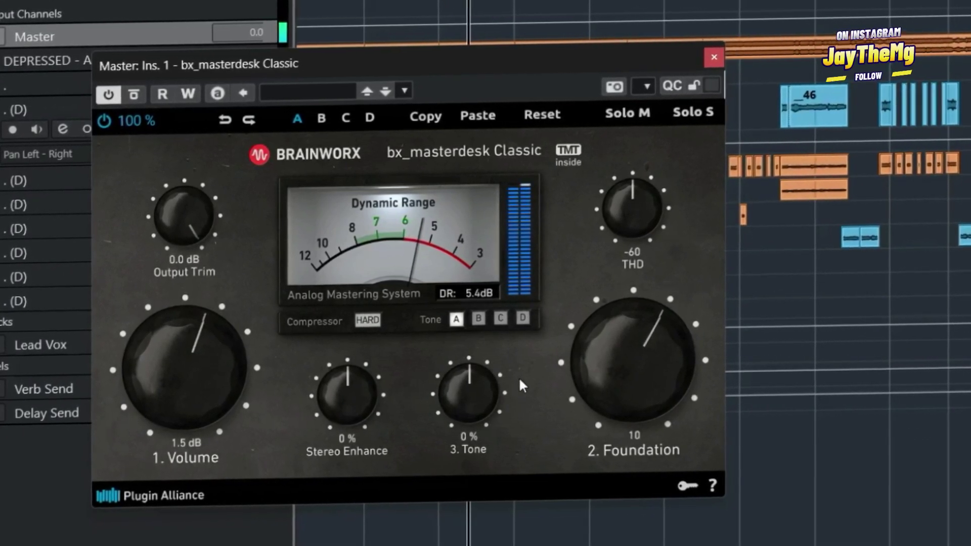
pyautogui.moveTo(477, 401); pyautogui.dragTo(457, 365)
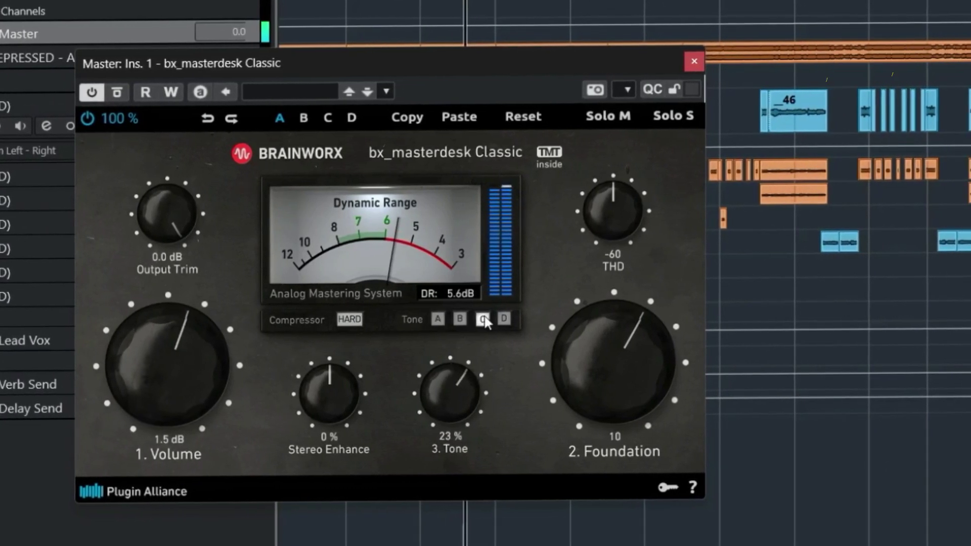
pyautogui.click(484, 319)
pyautogui.click(422, 319)
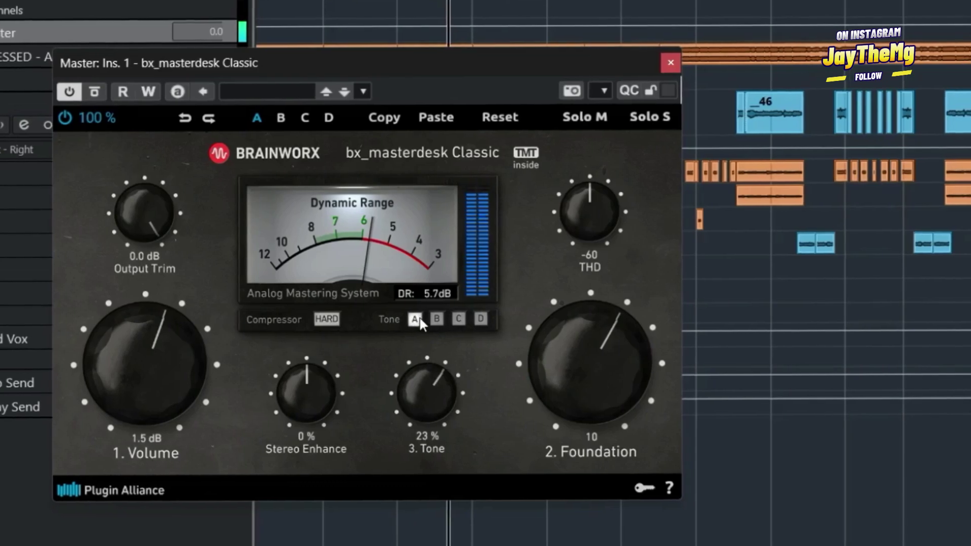
# Step: Set Stereo Enhance to 22 %, keeping tone mode A
pyautogui.moveTo(314, 407); pyautogui.dragTo(265, 381)
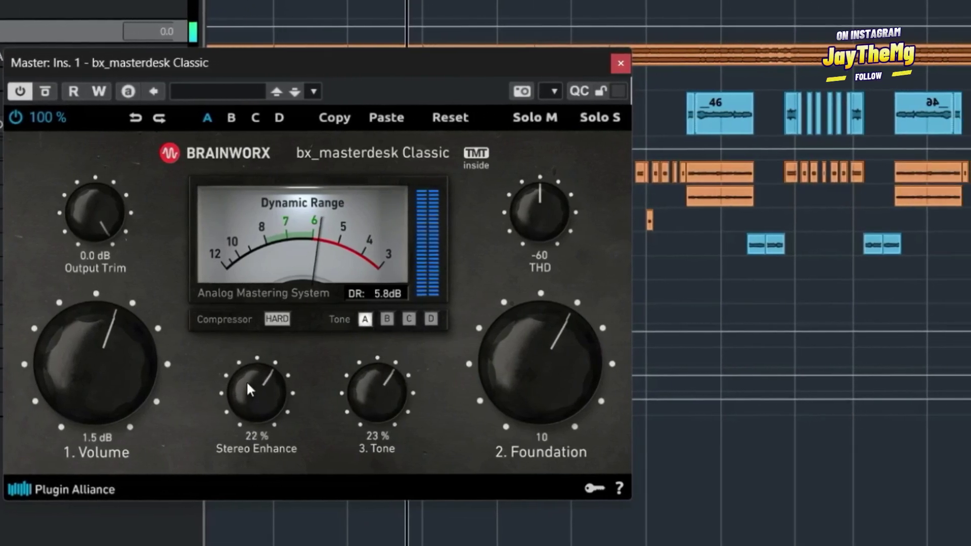
pyautogui.click(355, 319)
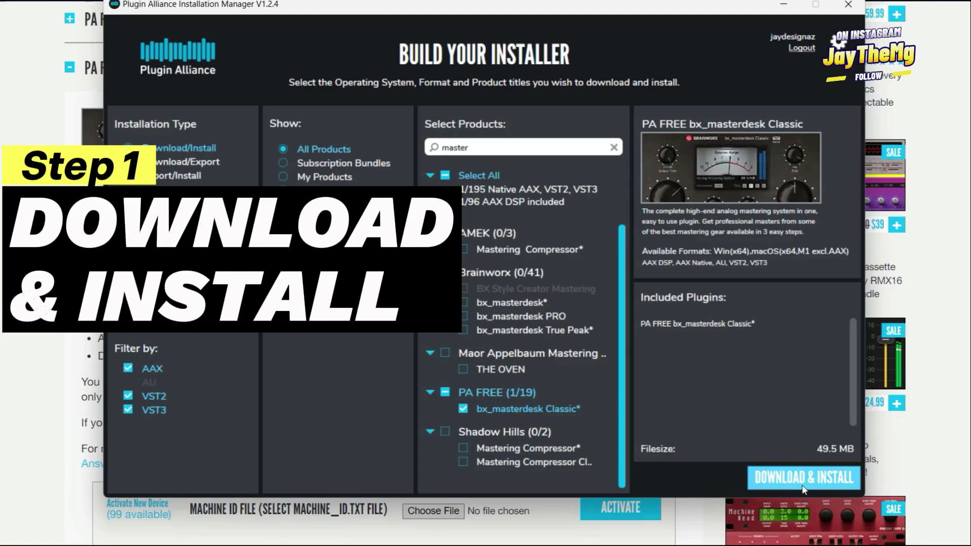
# Step: Download and install PA FREE bx_masterdesk Classic with the Installation Manager and activate the plugin online with the account login
pyautogui.click(803, 487)
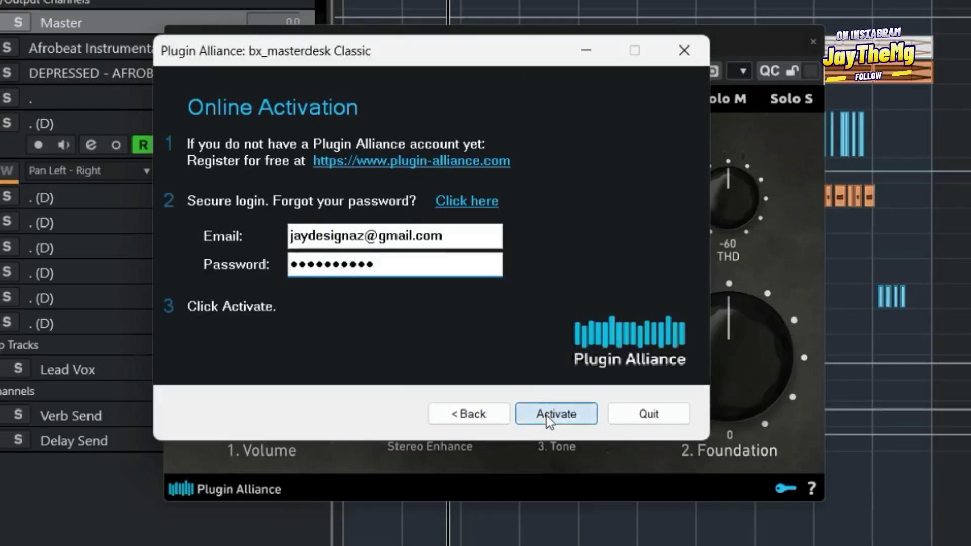
pyautogui.click(547, 416)
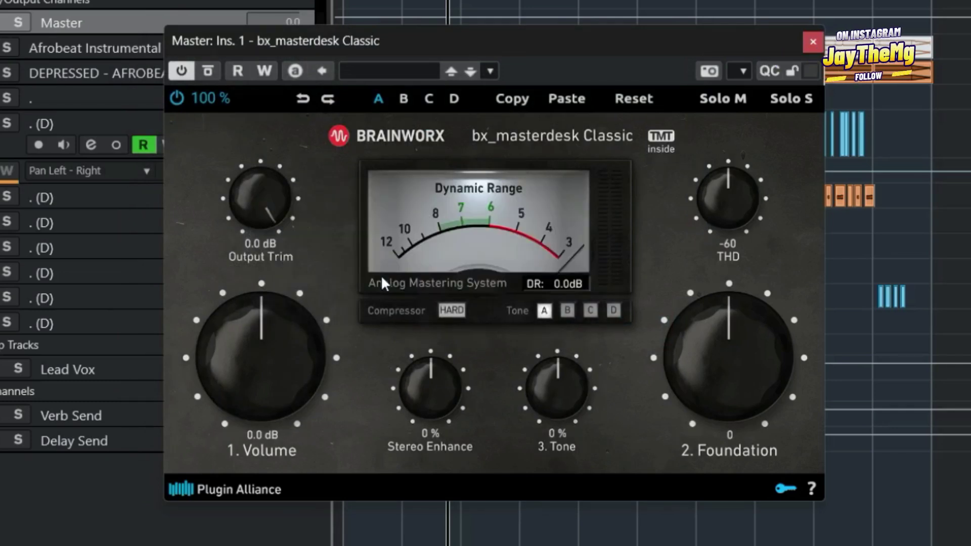
# Step: Reposition the bx_masterdesk Classic window on the Master channel and adjust its Volume knob
pyautogui.moveTo(500, 41); pyautogui.dragTo(467, 47)
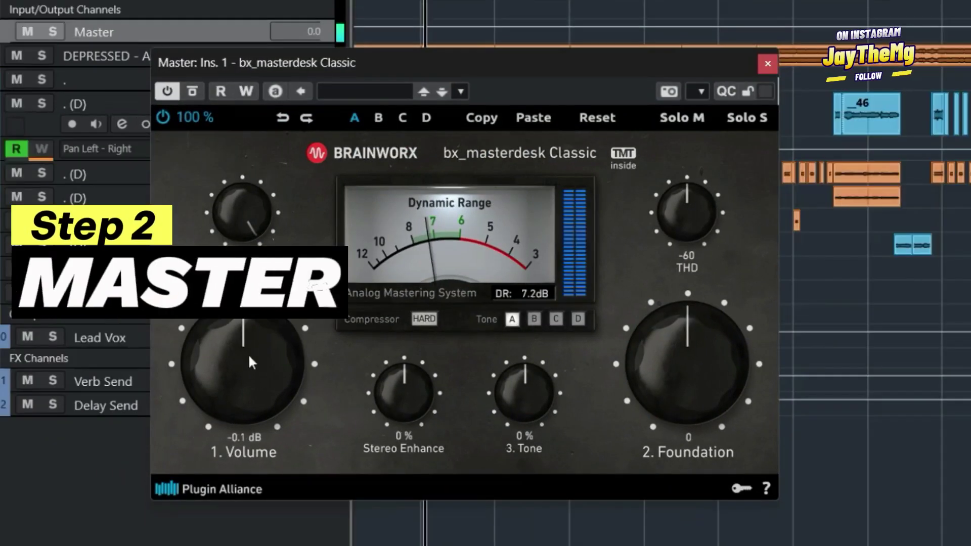
pyautogui.moveTo(238, 368); pyautogui.dragTo(235, 355)
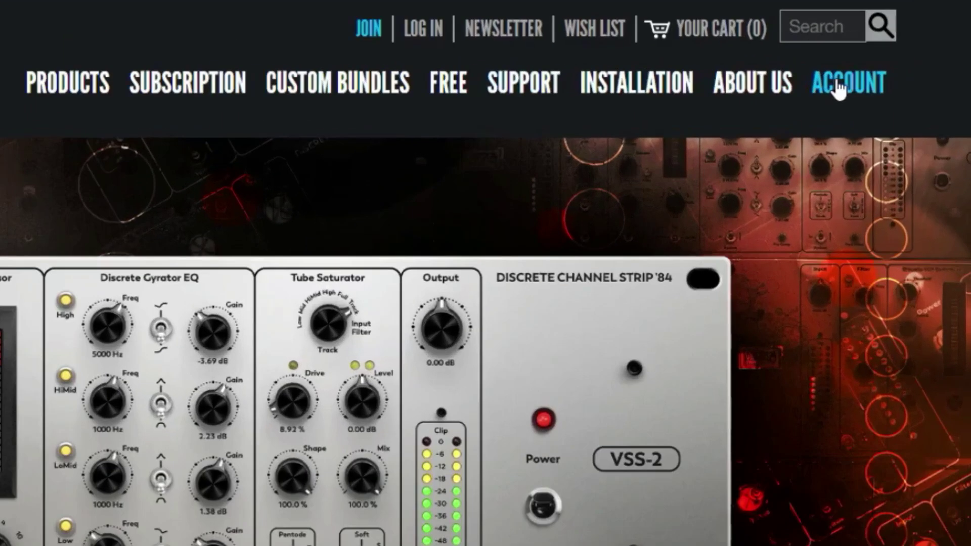
# Step: On the Plugin Alliance website, look over the free account registration form and return to the account page
pyautogui.click(838, 91)
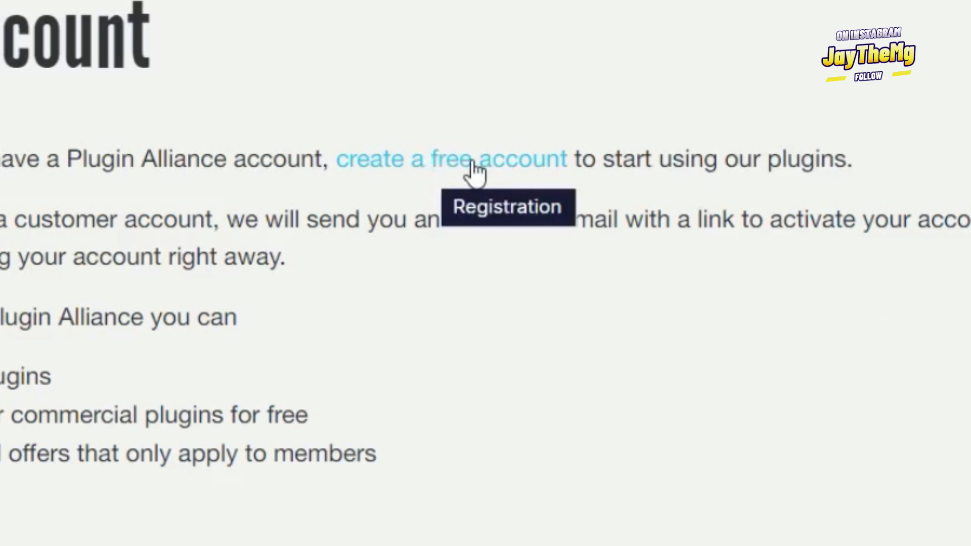
pyautogui.click(473, 167)
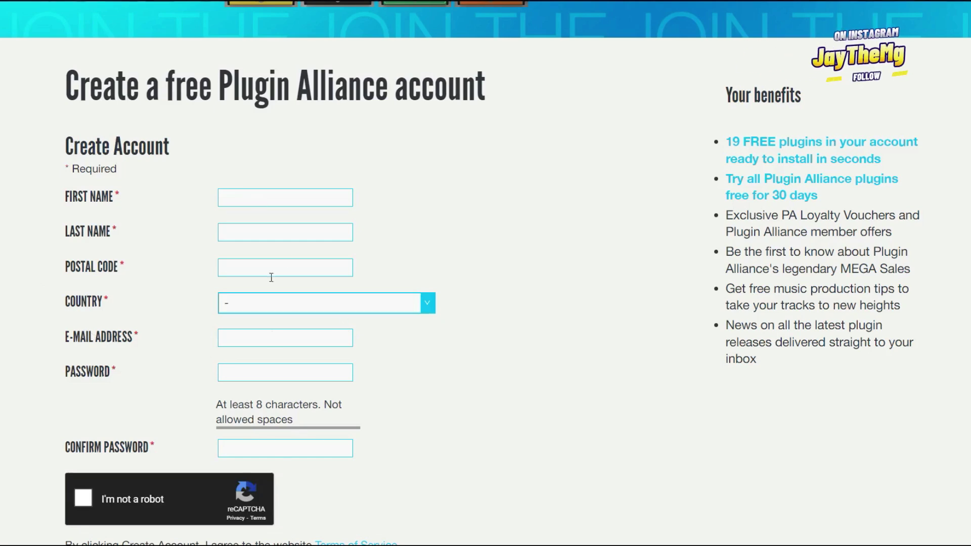
pyautogui.scroll(-3, 277, 361)
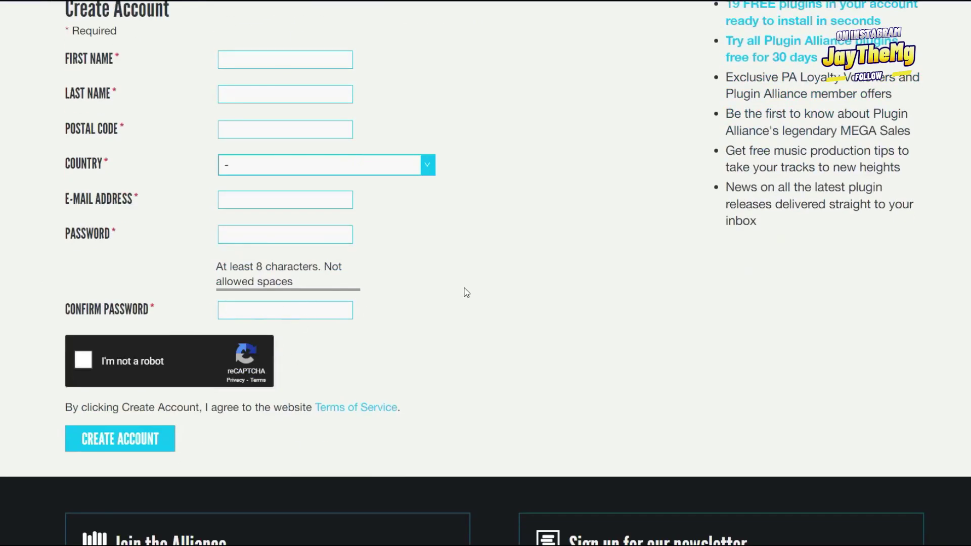
pyautogui.scroll(9, 481, 283)
pyautogui.hotkey('alt', 'Left')
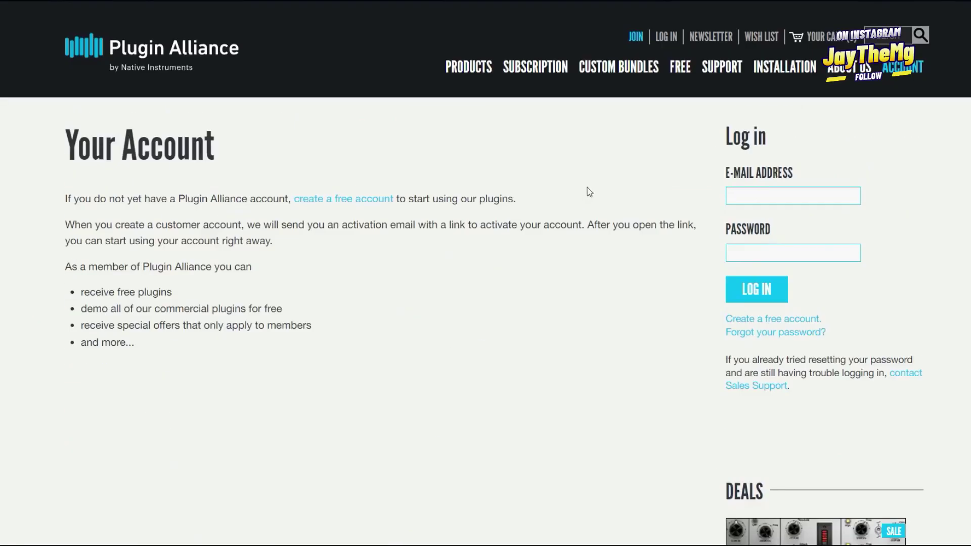
# Step: Log in to the Plugin Alliance account with the account e-mail and password
pyautogui.click(780, 195)
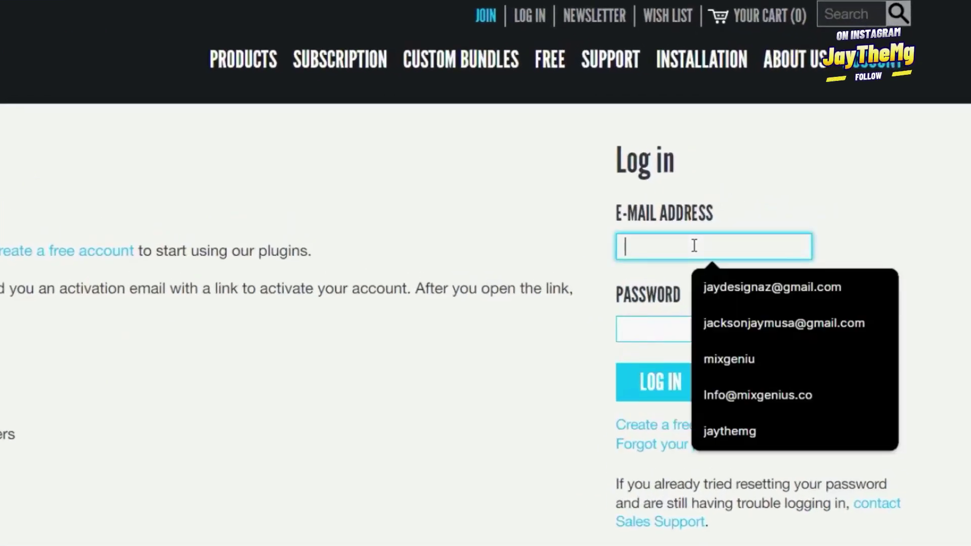
pyautogui.click(758, 286)
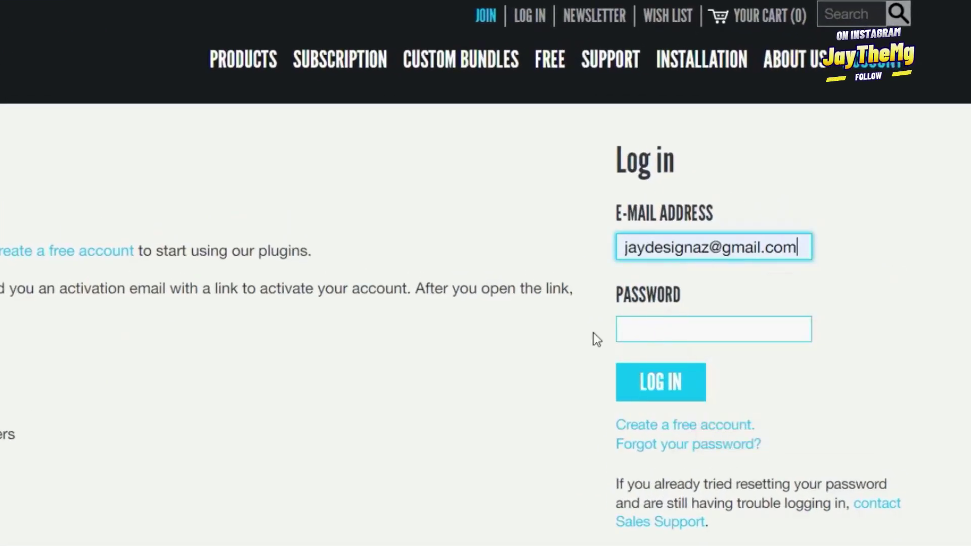
pyautogui.click(636, 324)
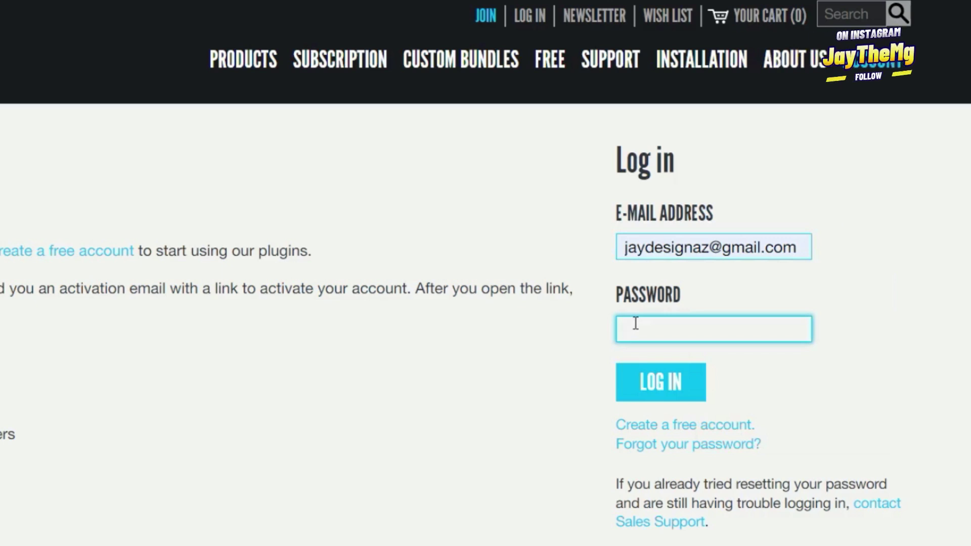
pyautogui.press('Return')
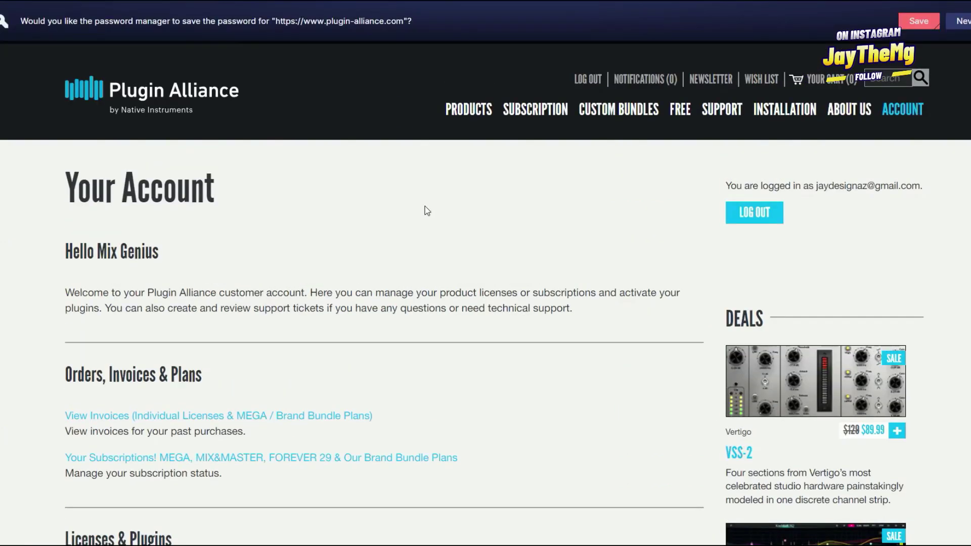
# Step: Open the license management page from the account's Licenses & Plugins section
pyautogui.scroll(-3, 421, 247)
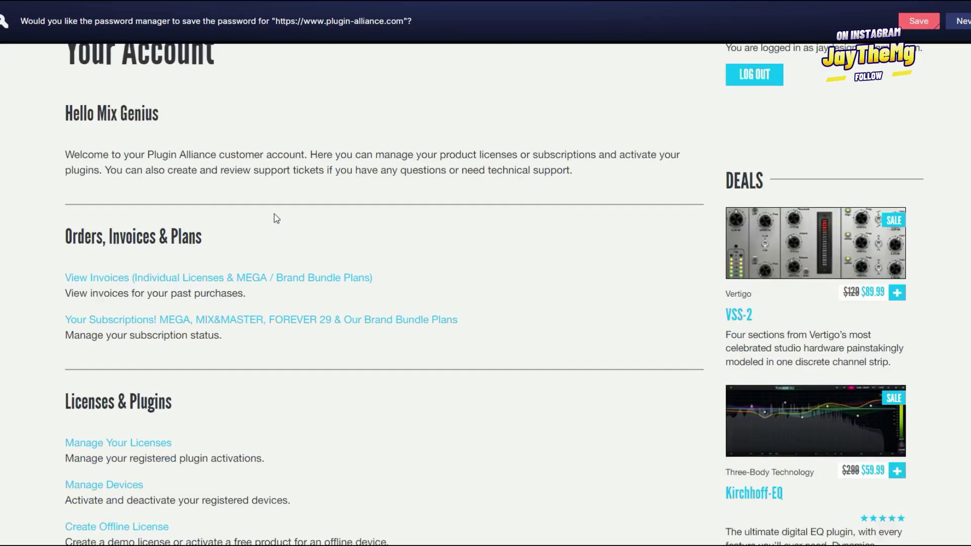
pyautogui.scroll(2, 228, 207)
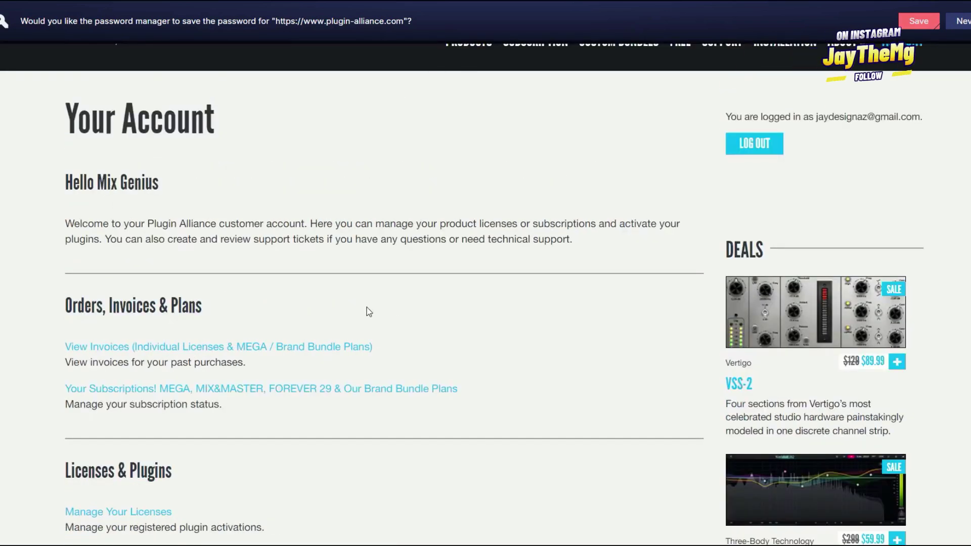
pyautogui.scroll(-3, 415, 296)
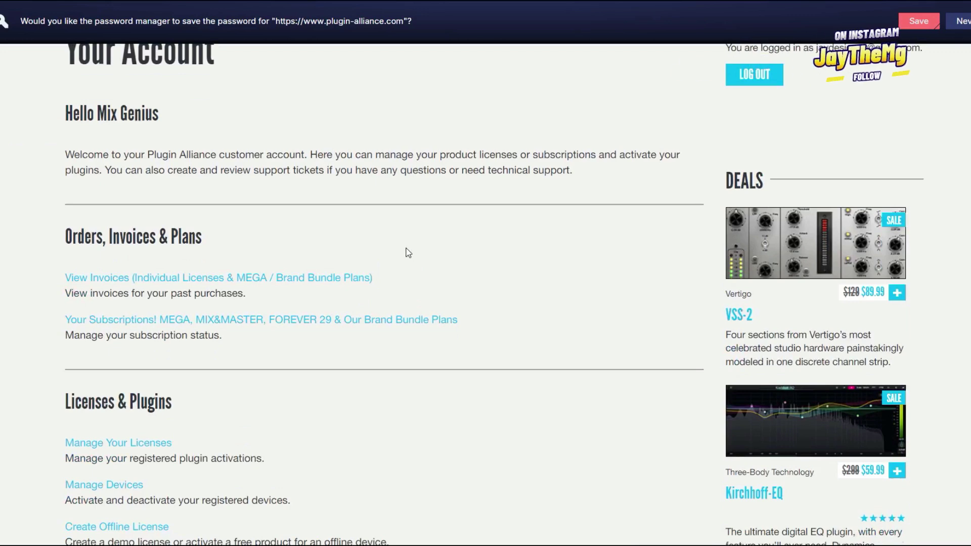
pyautogui.scroll(-1, 389, 268)
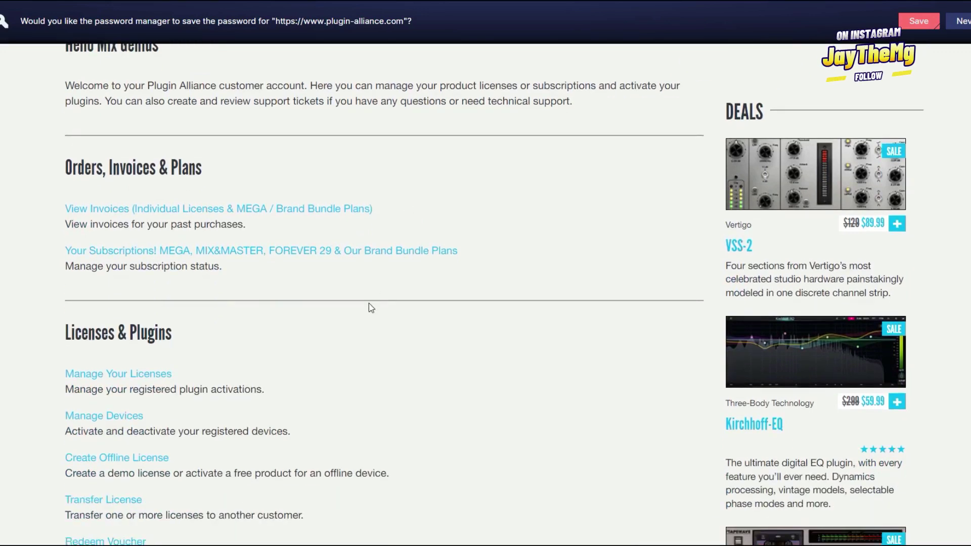
pyautogui.scroll(-3, 371, 301)
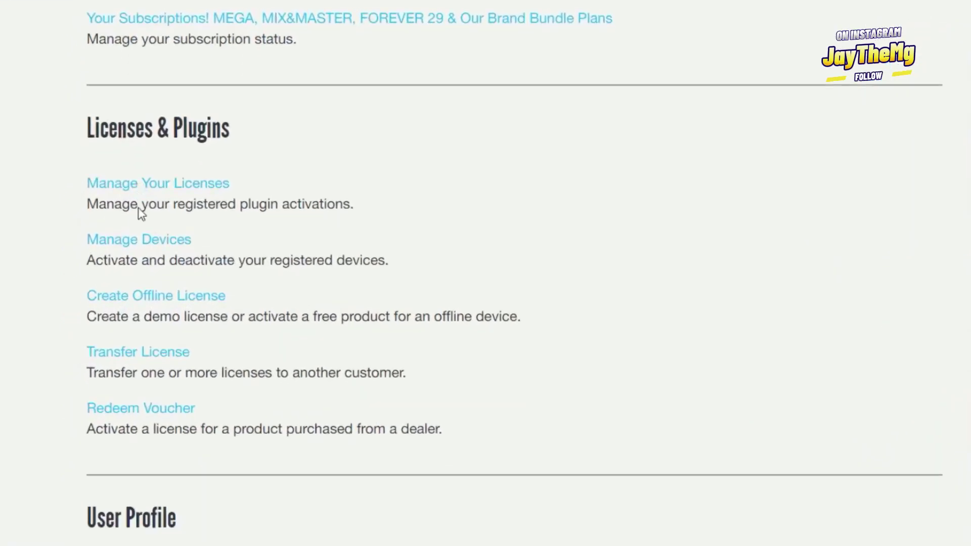
pyautogui.click(119, 226)
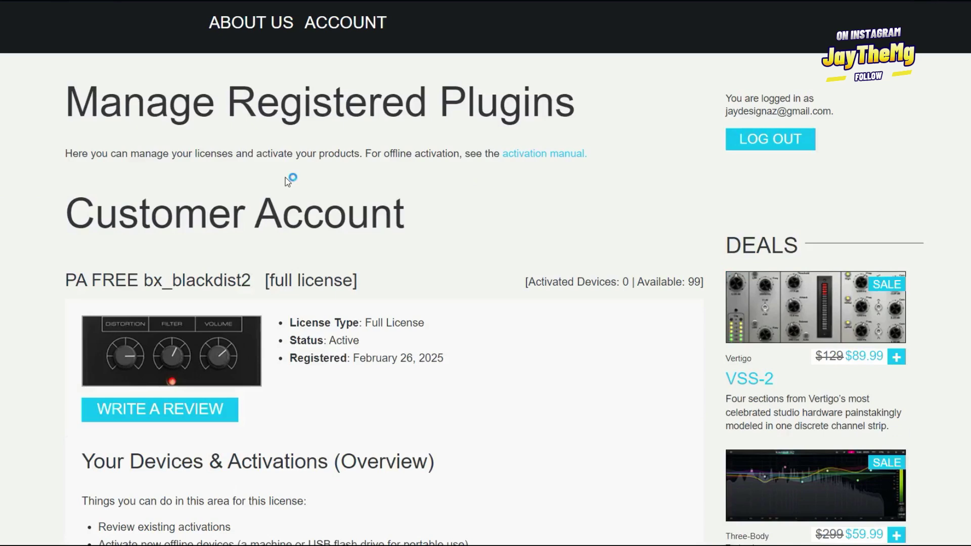
# Step: Look through the registered free plugins and expand the PA FREE bx_masterdesk Classic license entry
pyautogui.scroll(-3, 338, 166)
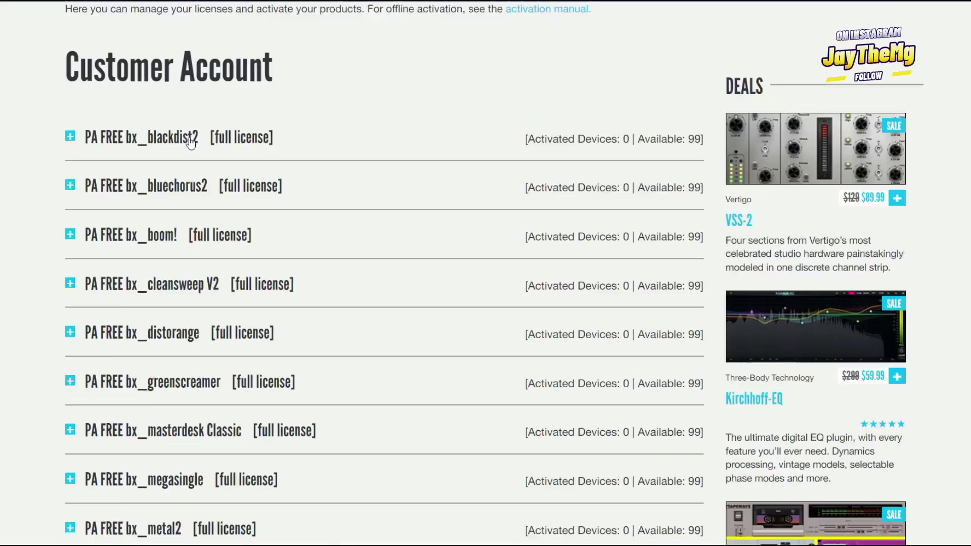
pyautogui.scroll(-2, 262, 128)
pyautogui.scroll(-7, 259, 318)
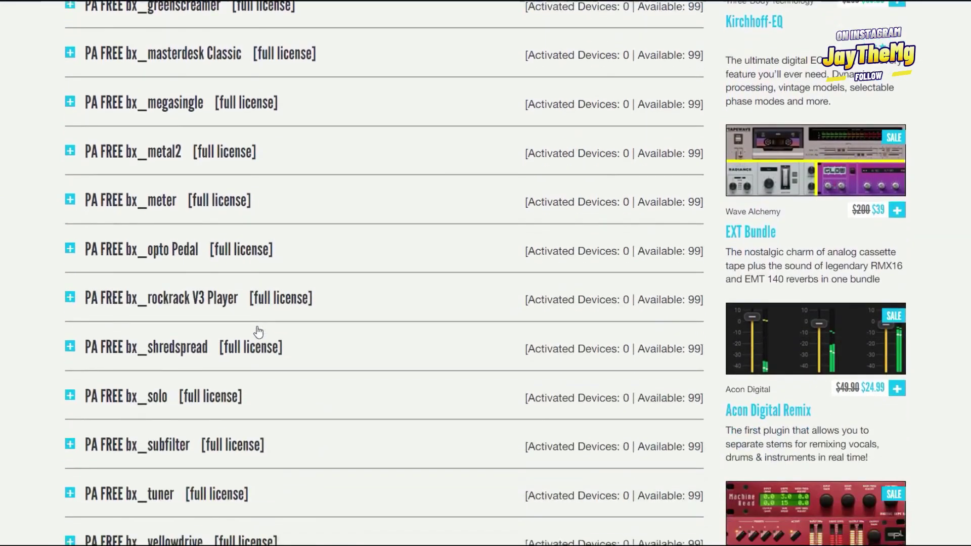
pyautogui.scroll(12, 256, 328)
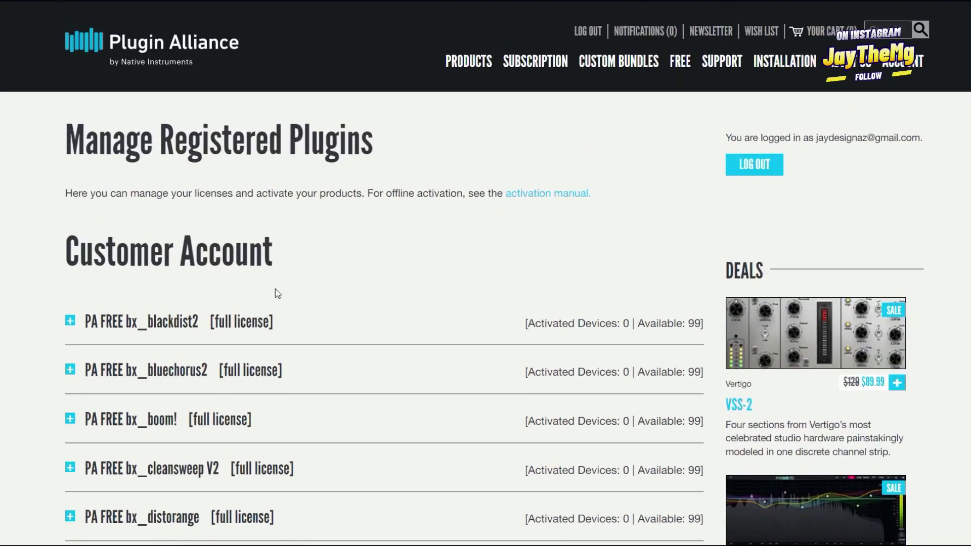
pyautogui.scroll(-3, 275, 290)
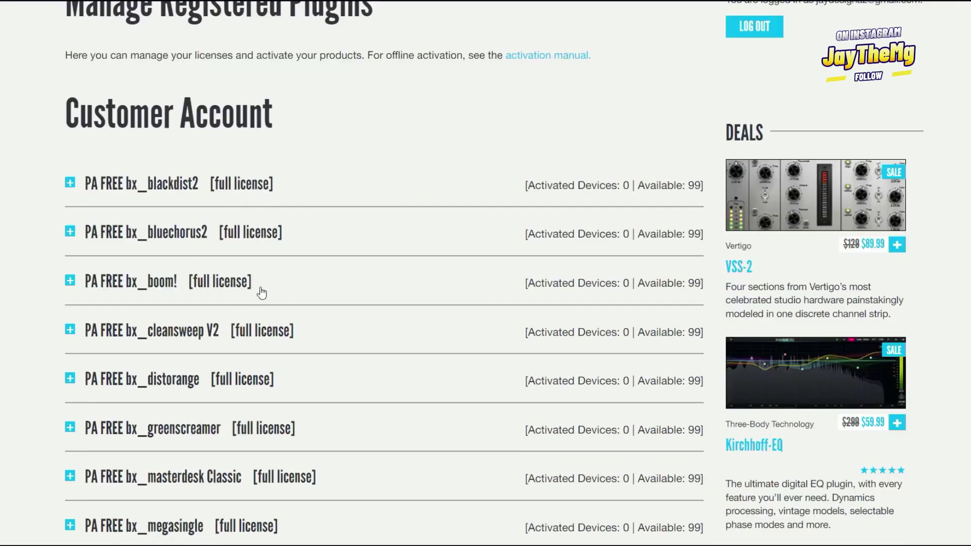
pyautogui.scroll(-3, 318, 281)
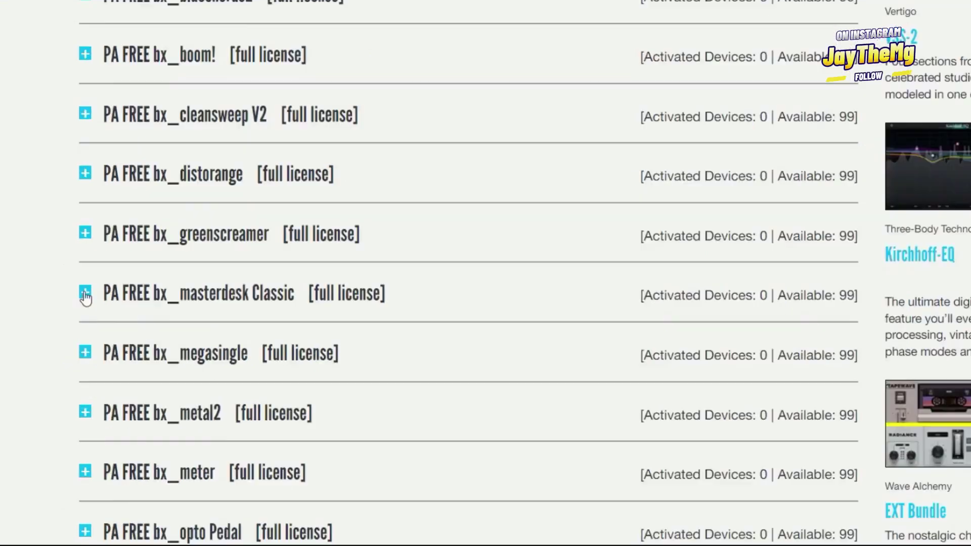
pyautogui.click(71, 339)
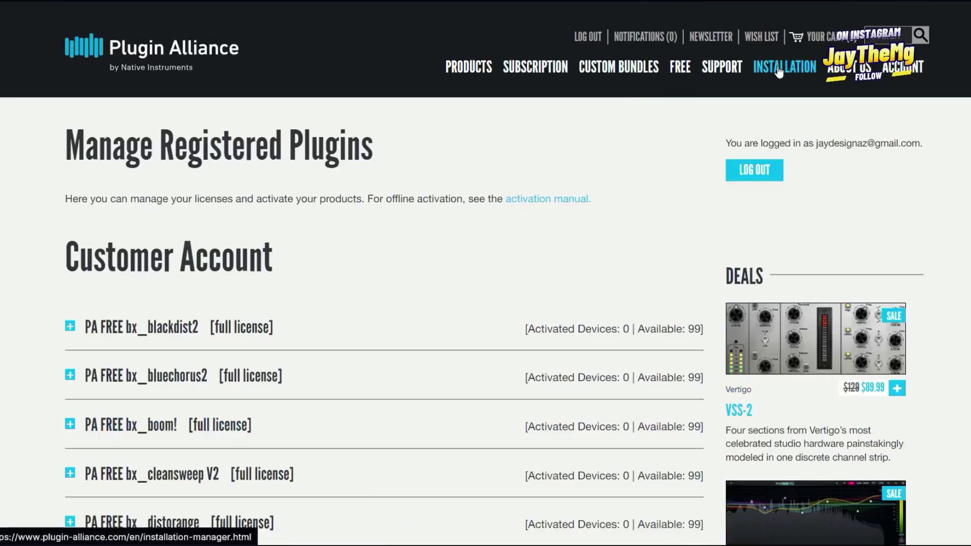
# Step: Open the Installation Manager page and download Installation Manager v1.2.4 for Windows
pyautogui.click(779, 71)
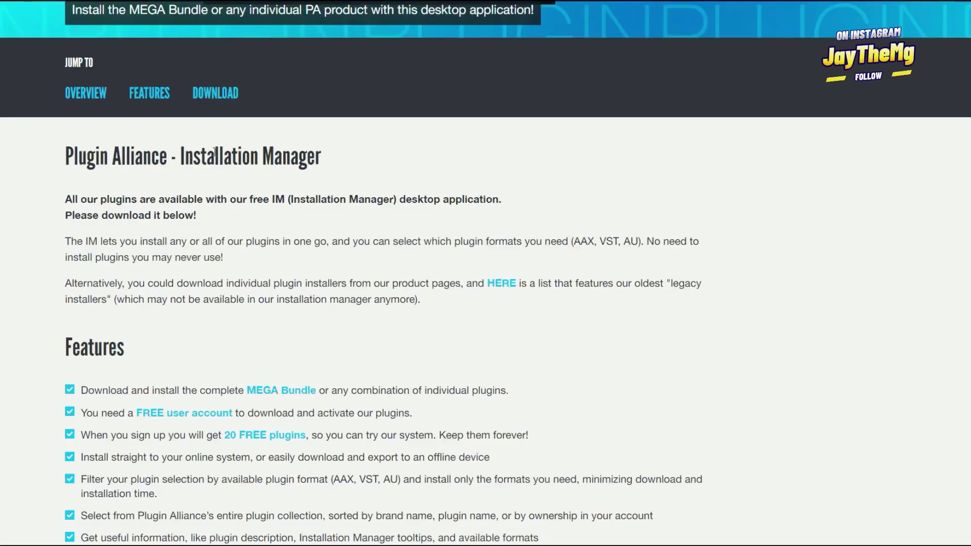
pyautogui.scroll(-20, 288, 169)
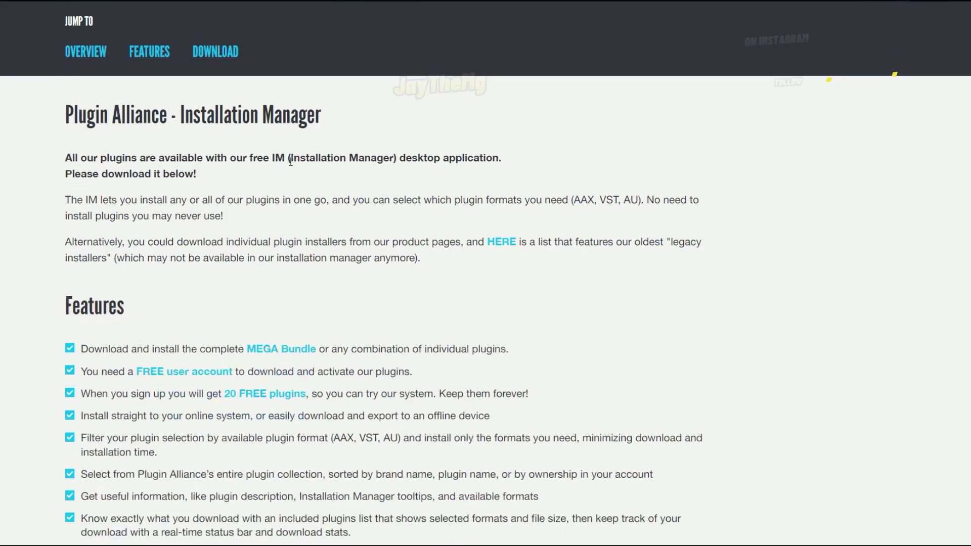
pyautogui.scroll(7, 321, 158)
pyautogui.scroll(-2, 301, 212)
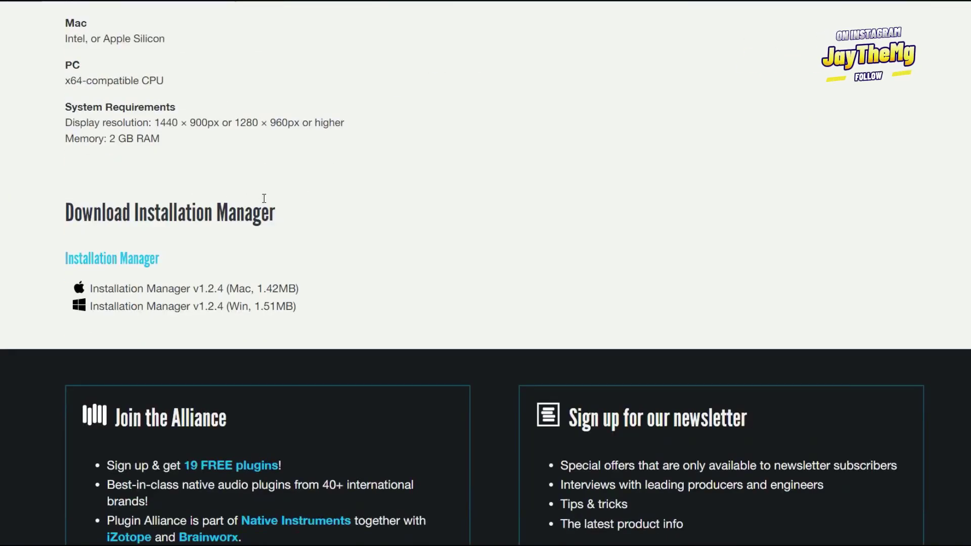
pyautogui.click(154, 312)
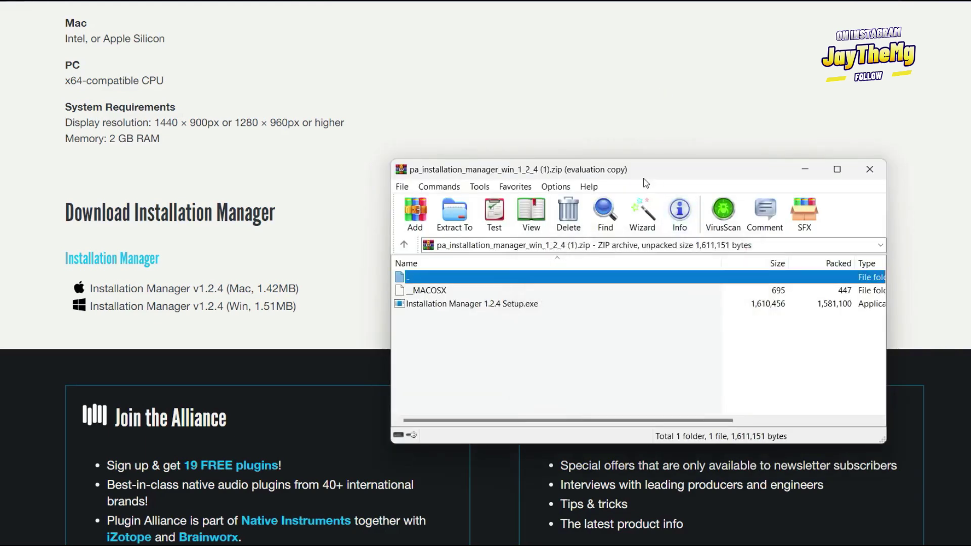
# Step: Move the downloaded archive's window clear of the download links and launch Installation Manager 1.2.4 Setup.exe from it
pyautogui.moveTo(607, 179); pyautogui.dragTo(538, 51)
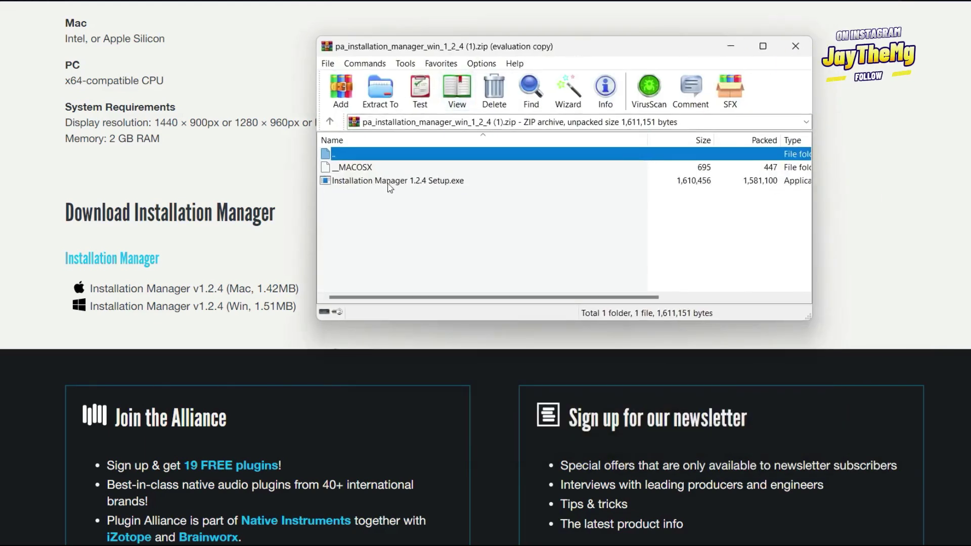
pyautogui.doubleClick(388, 182)
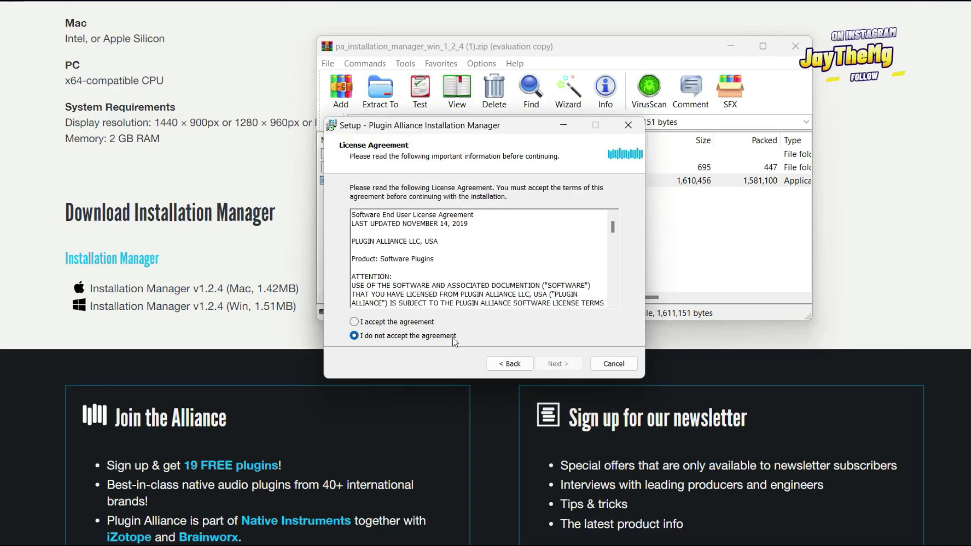
# Step: Accept the license agreement, install Plugin Alliance Installation Manager in the default folder, and close the finished setup and the archive window
pyautogui.click(555, 364)
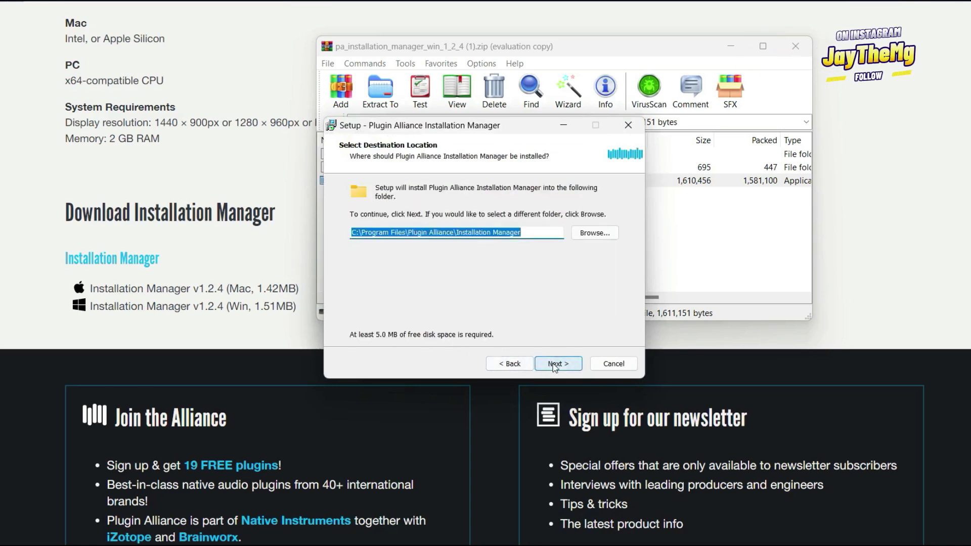
pyautogui.click(555, 364)
pyautogui.click(554, 364)
pyautogui.click(555, 364)
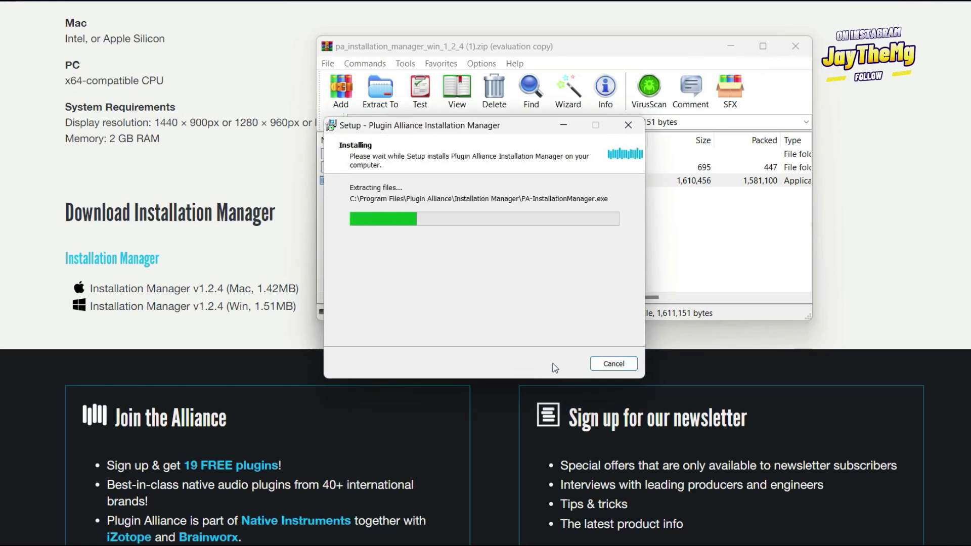
pyautogui.click(558, 364)
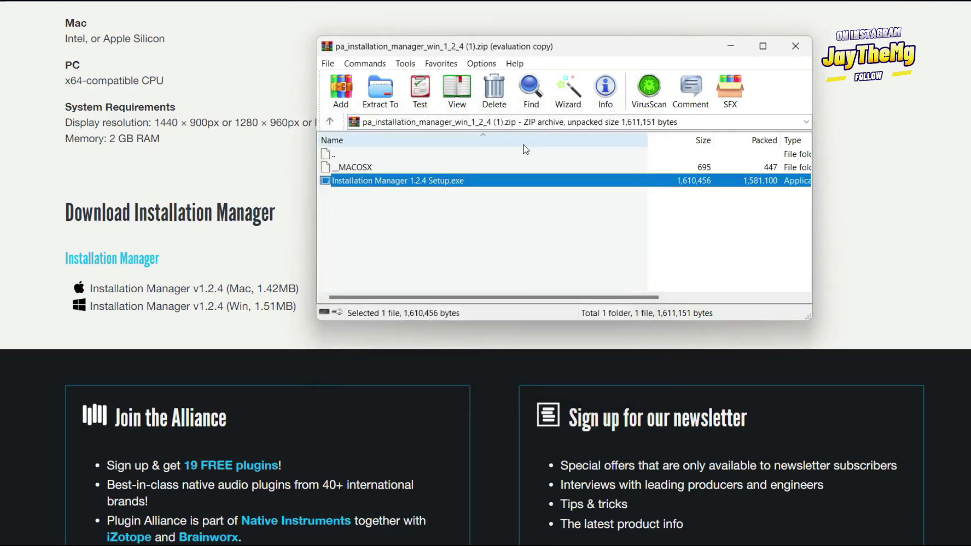
pyautogui.click(796, 46)
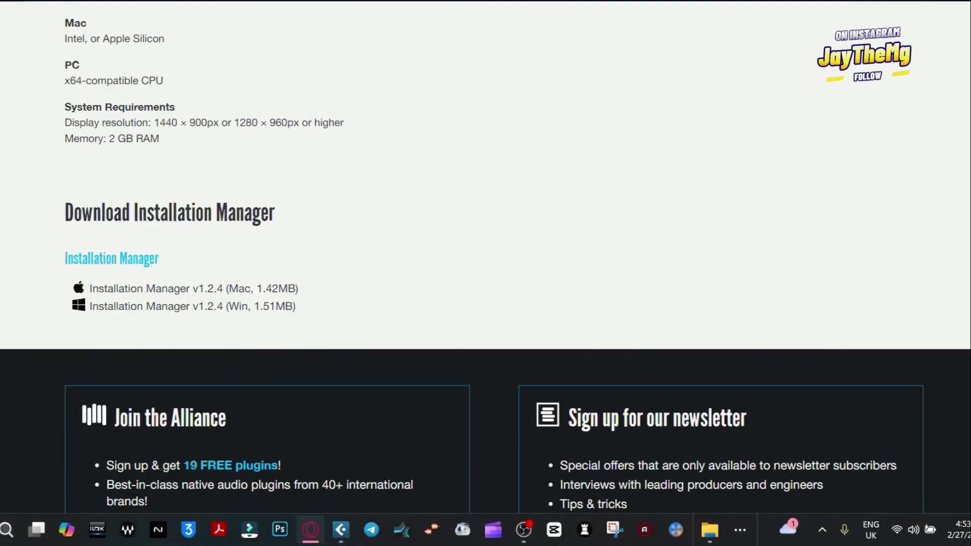
# Step: Search the installed apps for "plugin man" and open Plugin Alliance Installation Manager
pyautogui.press('super')
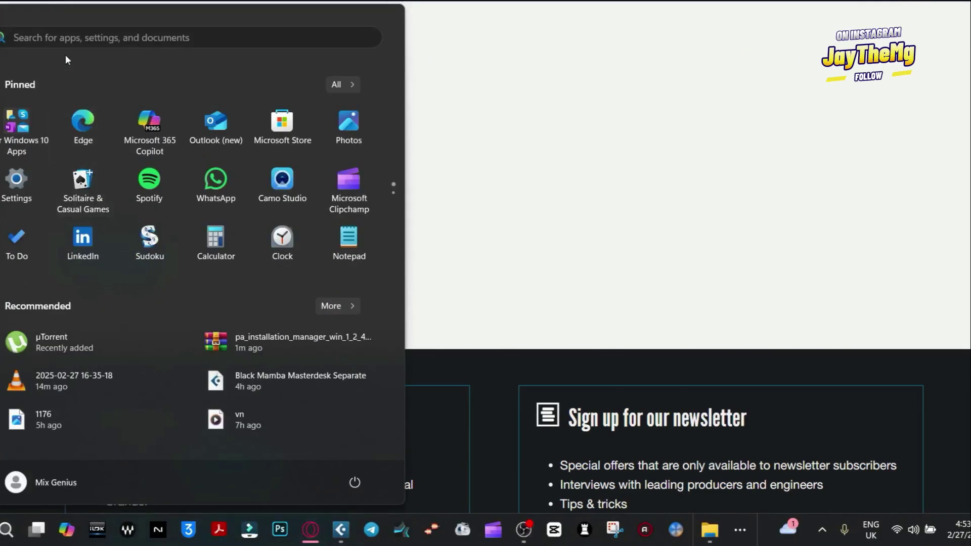
pyautogui.press('Escape')
pyautogui.press('super')
pyautogui.write('plugin man')
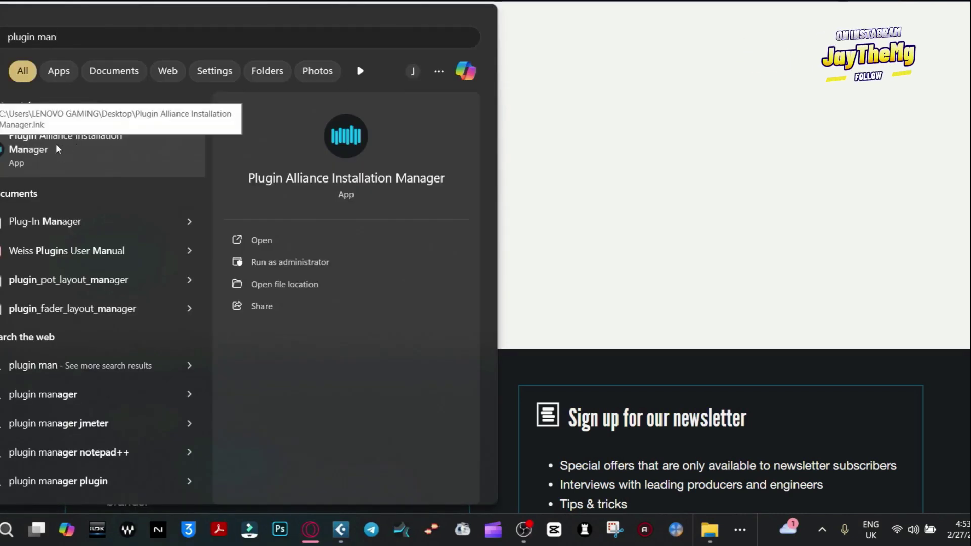
pyautogui.click(250, 241)
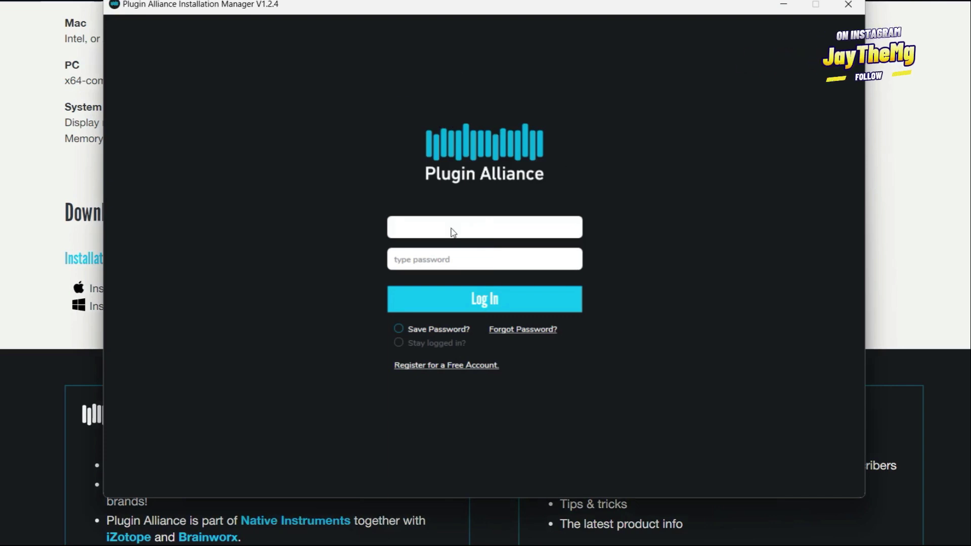
# Step: Log in with the account e-mail and password, enabling both Save Password and Stay logged in
pyautogui.hotkey('ctrl', 'v')
pyautogui.click(433, 262)
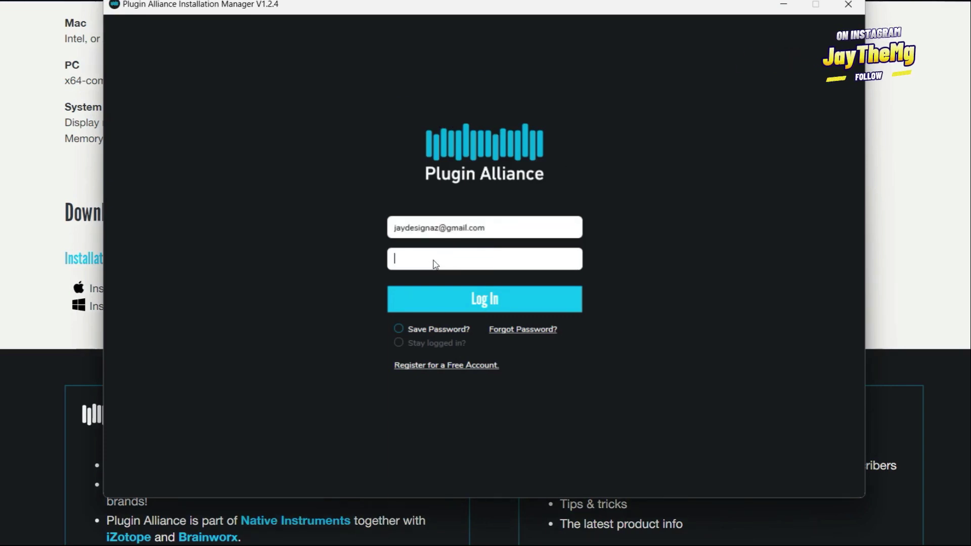
pyautogui.hotkey('ctrl', 'v')
pyautogui.click(399, 329)
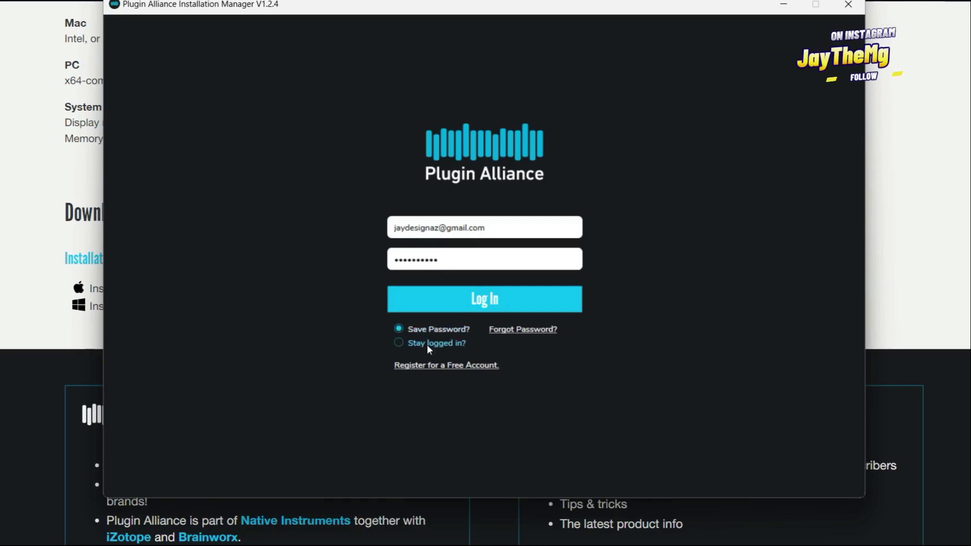
pyautogui.click(398, 343)
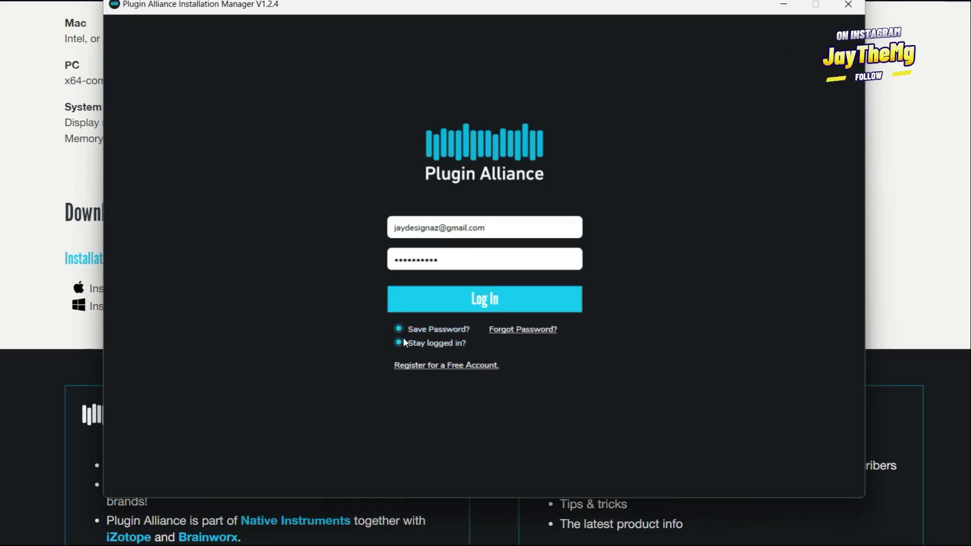
pyautogui.click(513, 308)
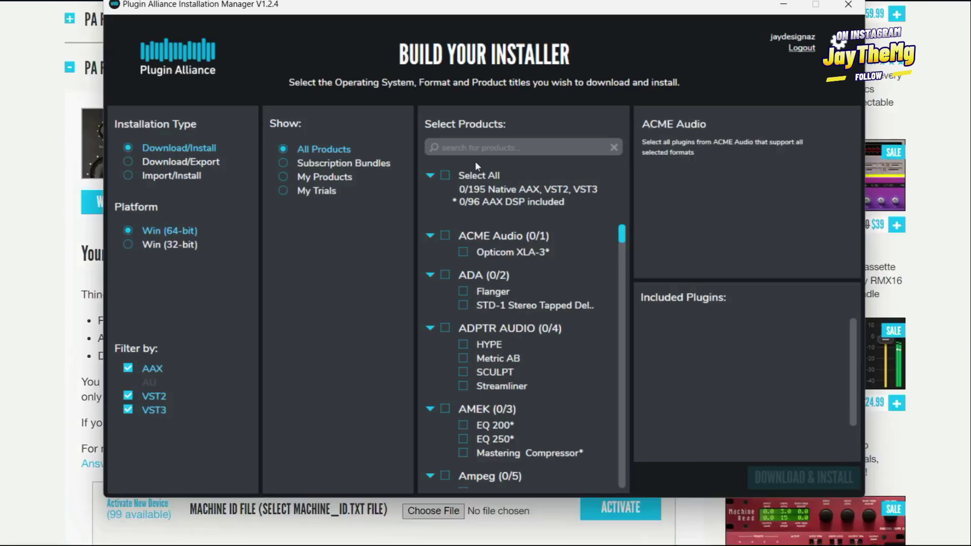
# Step: Search the products for "master", select bx_masterdesk Classic under PA FREE, and download and install it
pyautogui.click(477, 148)
pyautogui.write('master')
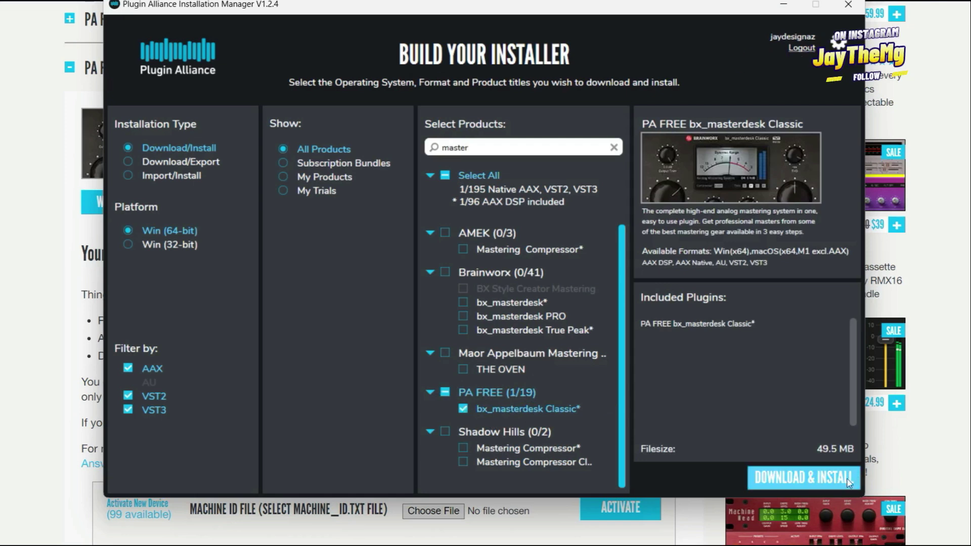
pyautogui.click(806, 484)
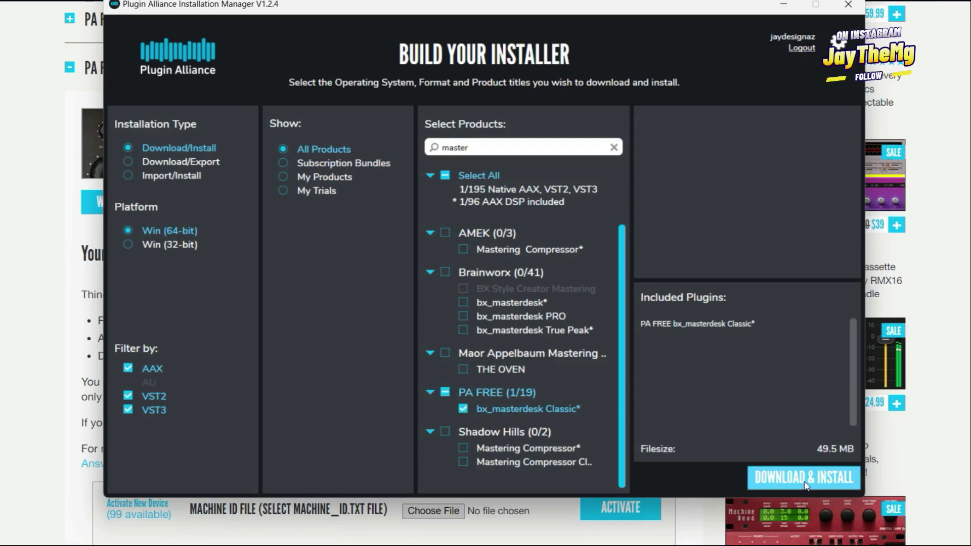
pyautogui.moveTo(526, 411)
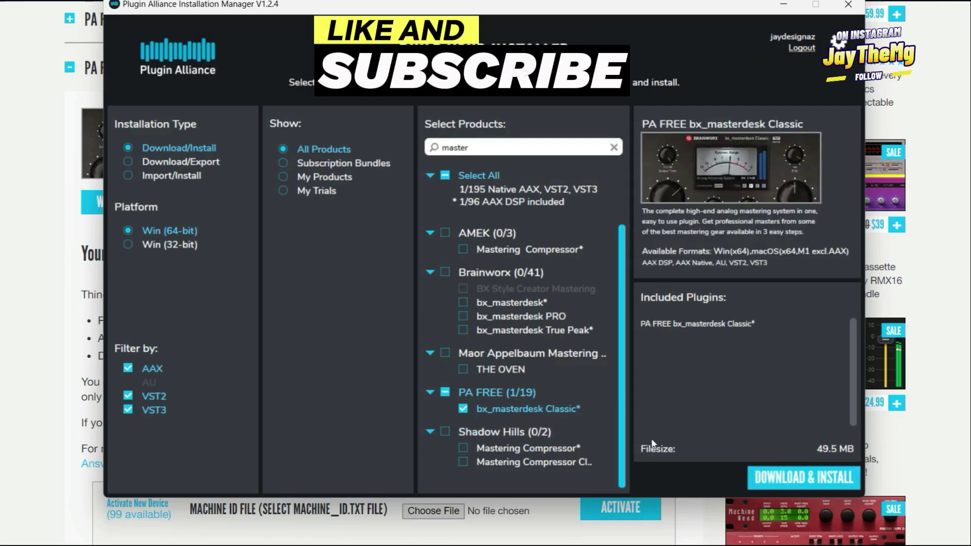
pyautogui.click(799, 483)
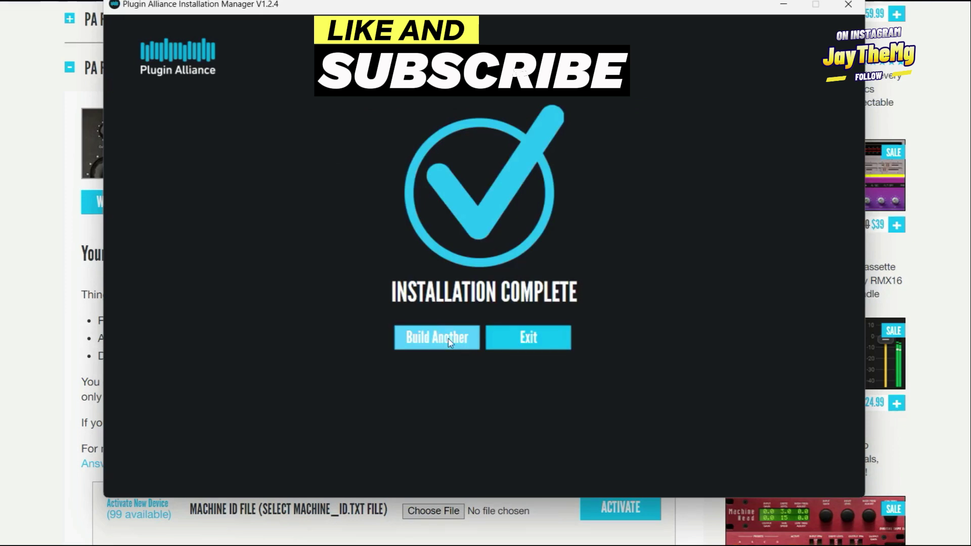
# Step: Return to building another installer and switch the AAX format filter off and on again
pyautogui.click(450, 343)
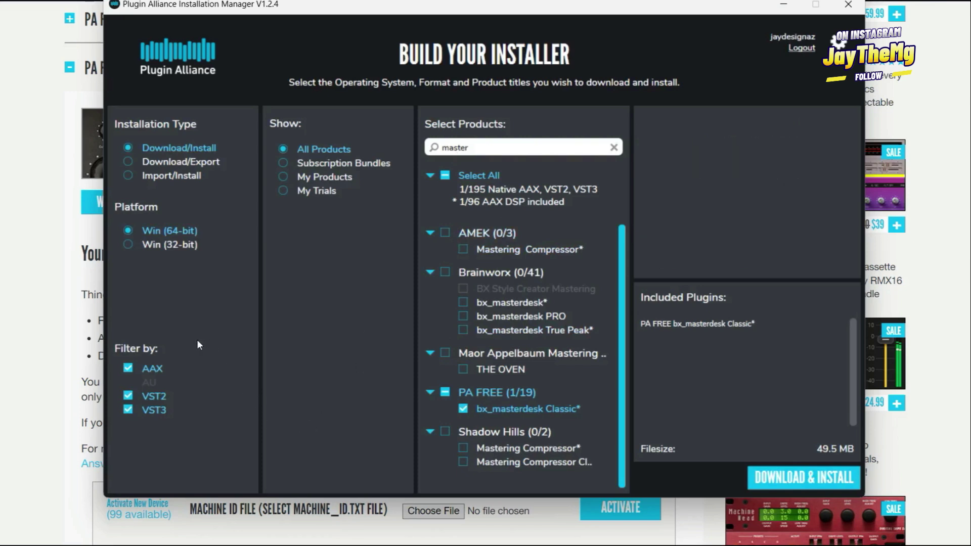
pyautogui.click(126, 367)
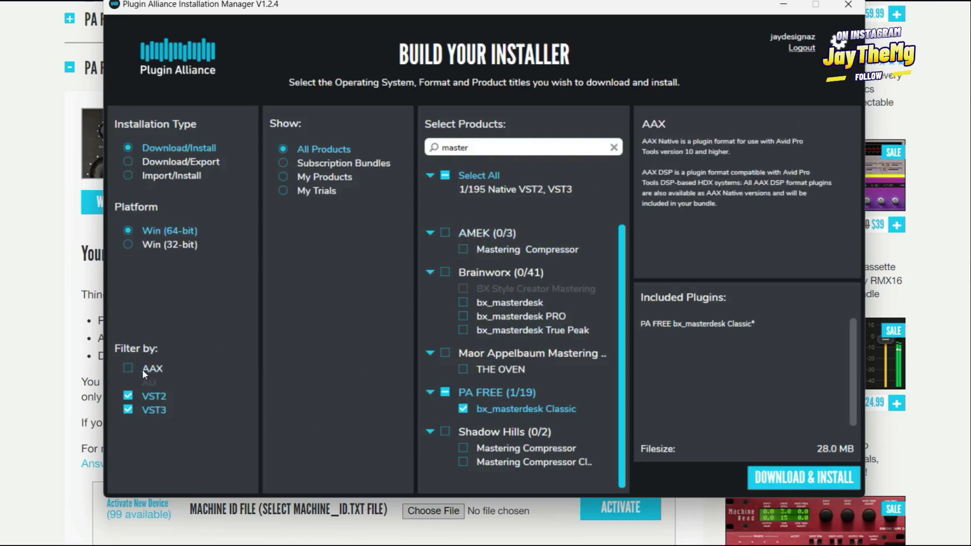
pyautogui.click(133, 368)
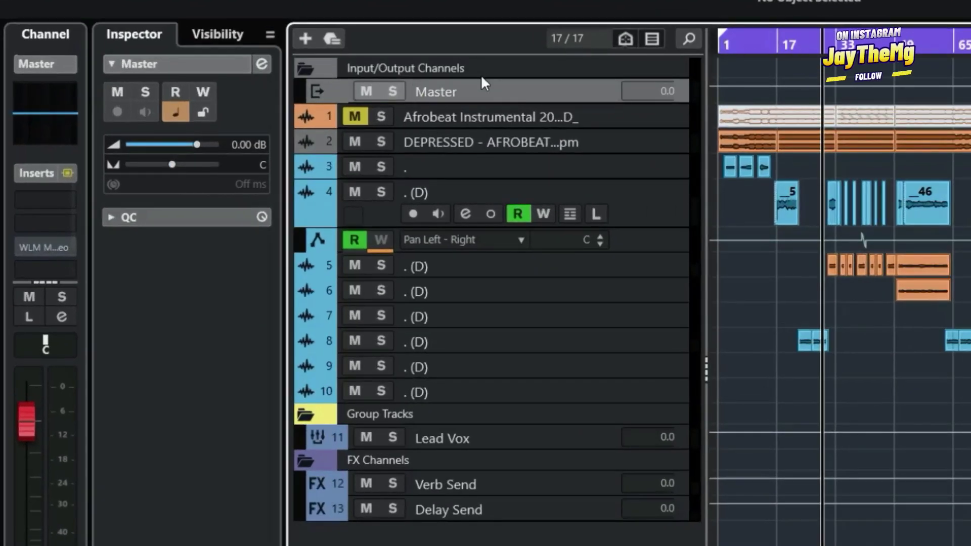
# Step: Switch to Cubase, search the effects for "master", and load bx_masterdesk Classic in the Master channel's first insert slot
pyautogui.click(63, 193)
pyautogui.write('master')
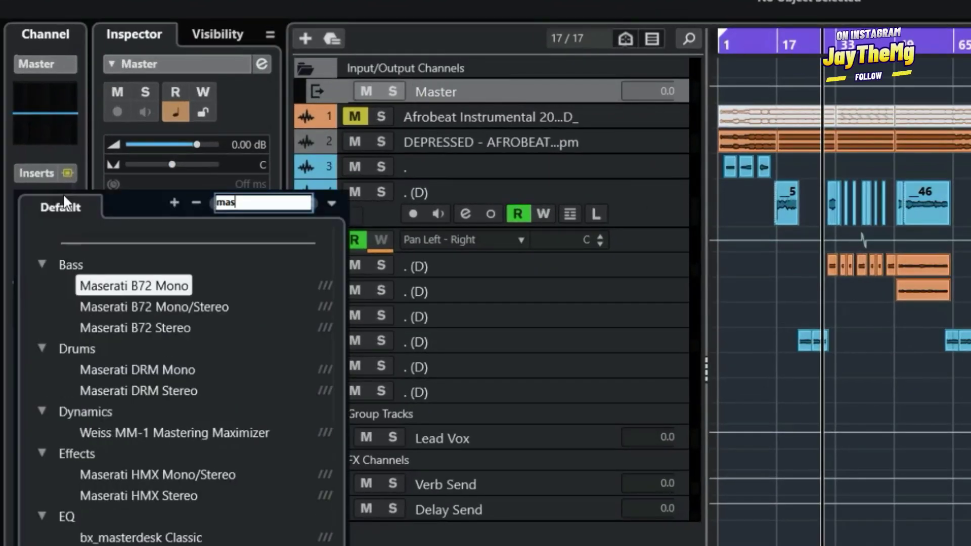
pyautogui.click(155, 326)
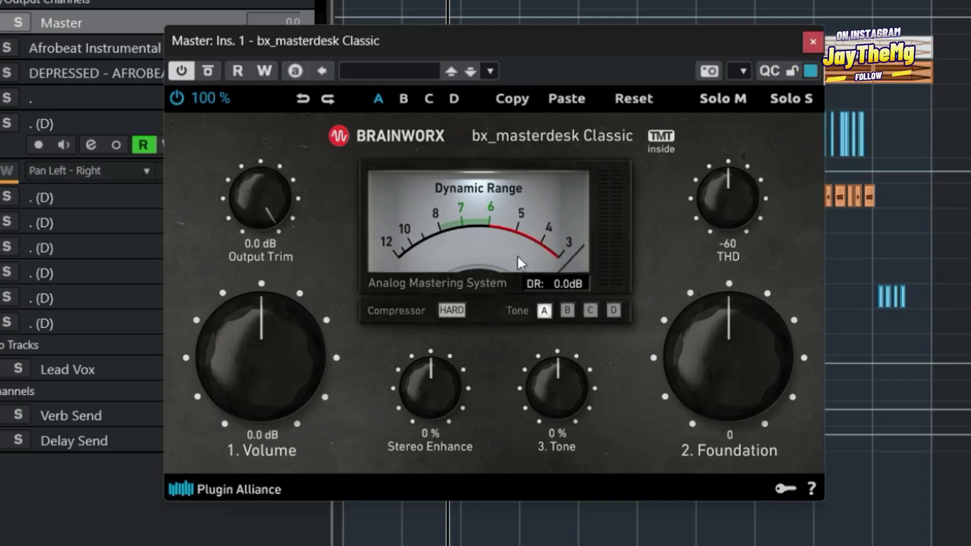
# Step: Activate all licenses online for this computer from bx_masterdesk Classic, entering the account password
pyautogui.click(785, 488)
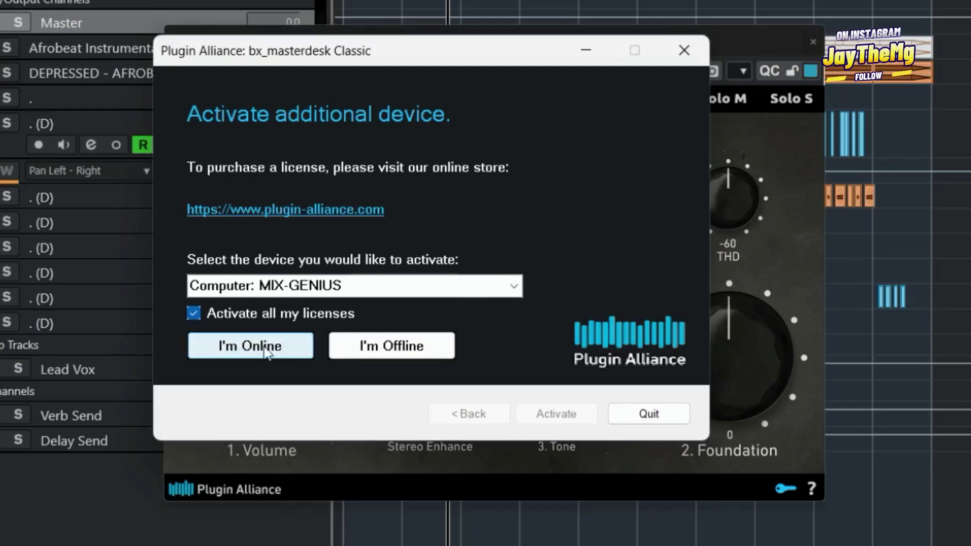
pyautogui.click(244, 347)
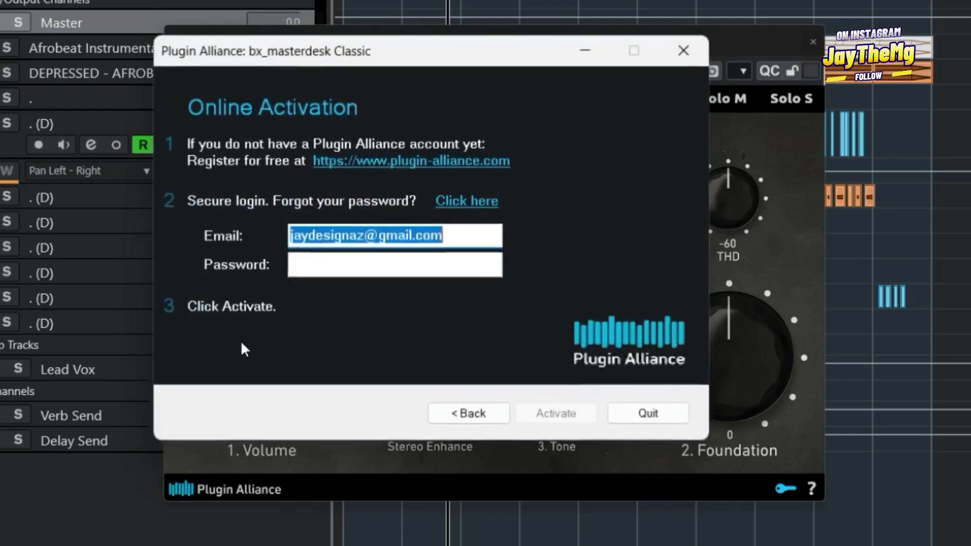
pyautogui.click(369, 261)
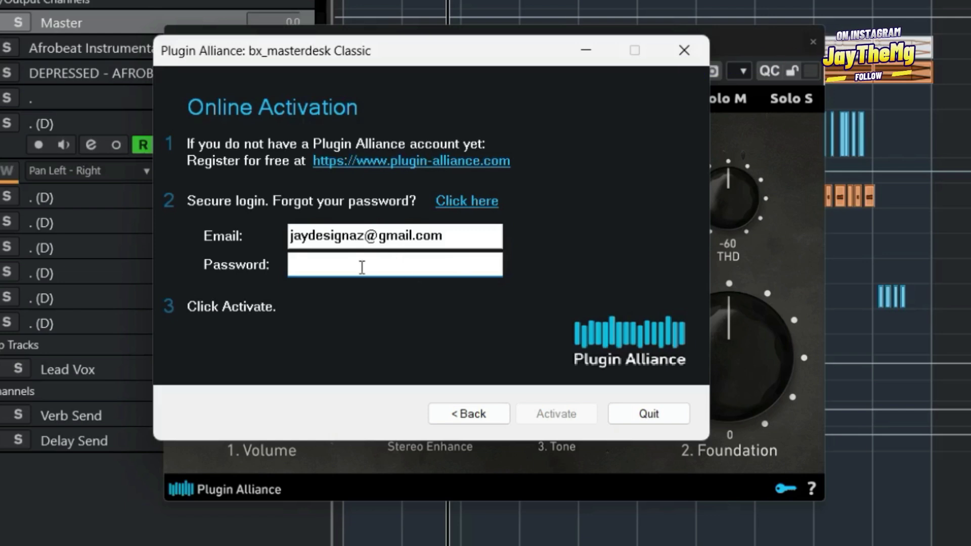
pyautogui.write('***********')
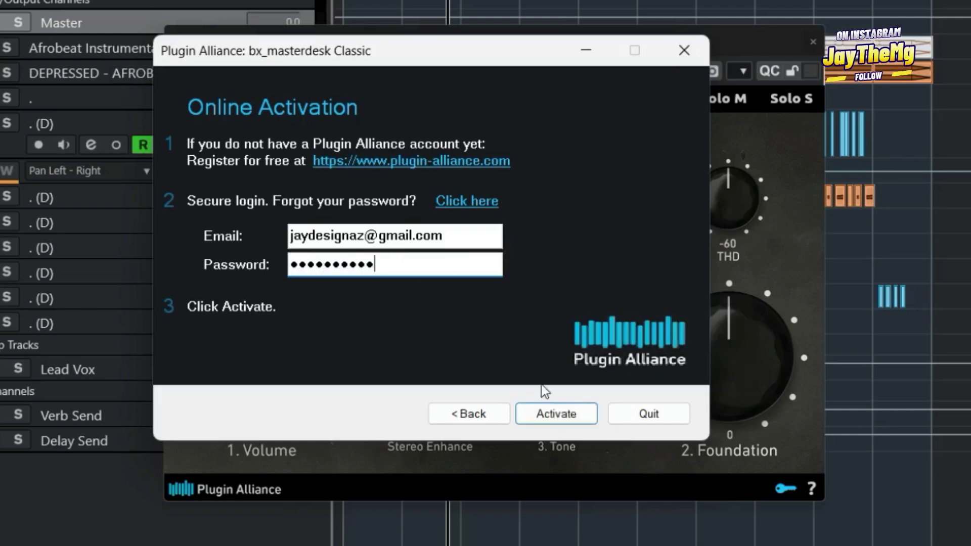
pyautogui.click(545, 414)
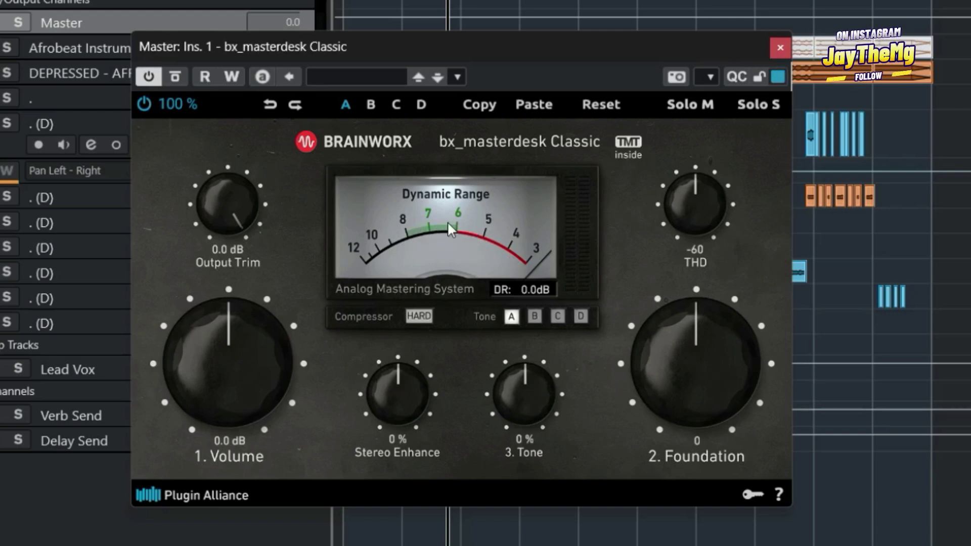
# Step: Open the bx_masterdesk Classic manual and read through the Quick Tutorial and the Dynamic Range recommendations
pyautogui.click(777, 493)
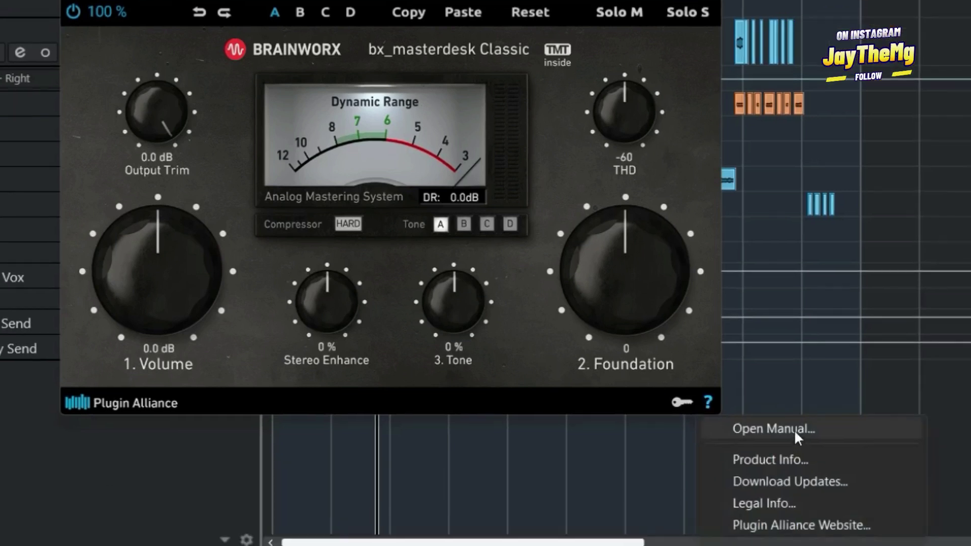
pyautogui.click(869, 526)
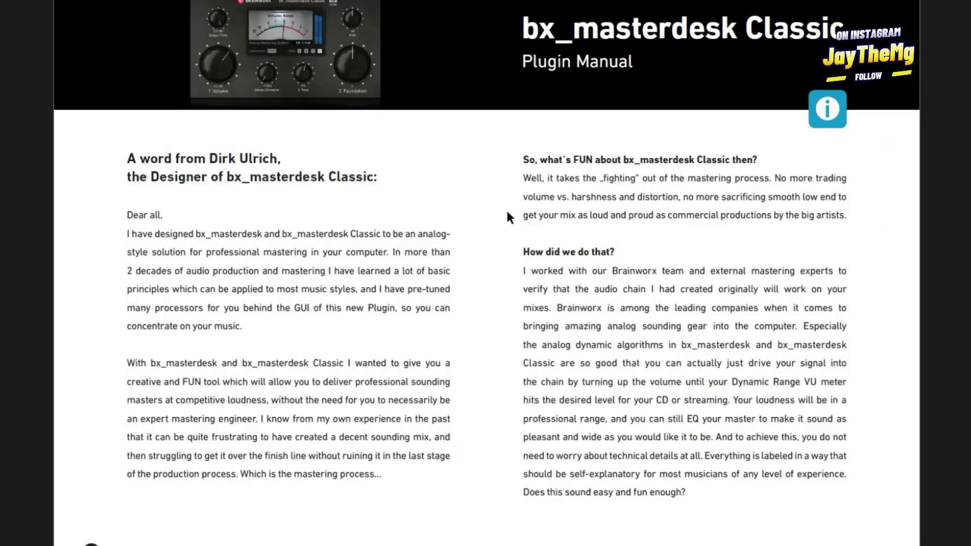
pyautogui.scroll(-8, 507, 217)
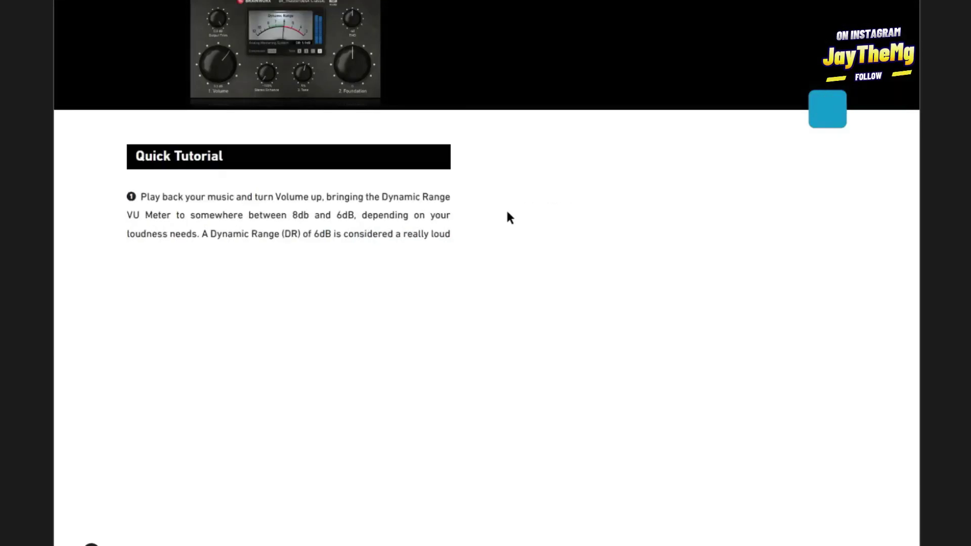
pyautogui.scroll(-5, 496, 245)
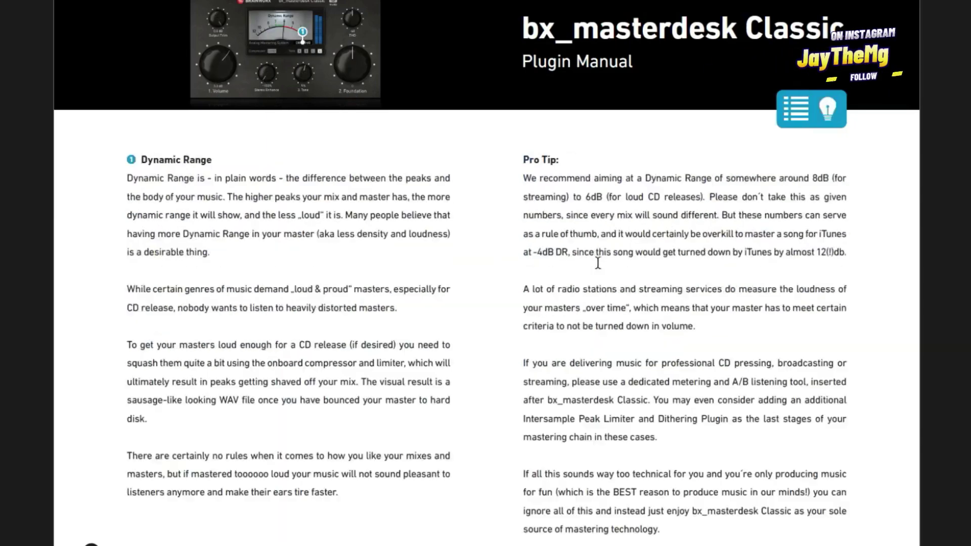
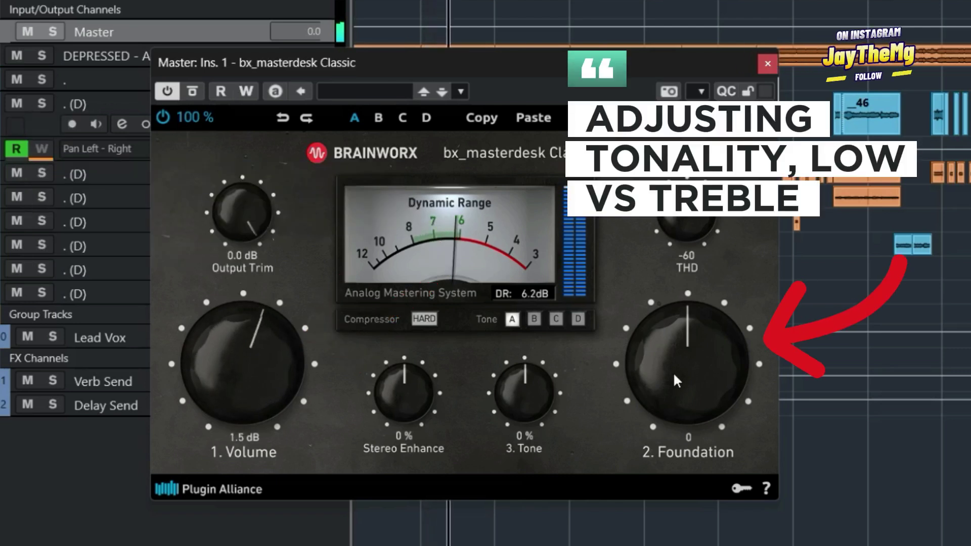
# Step: Set Foundation to 10 and Tone to 23 %, and compare the Tone modes, choosing D
pyautogui.moveTo(673, 375); pyautogui.dragTo(670, 354)
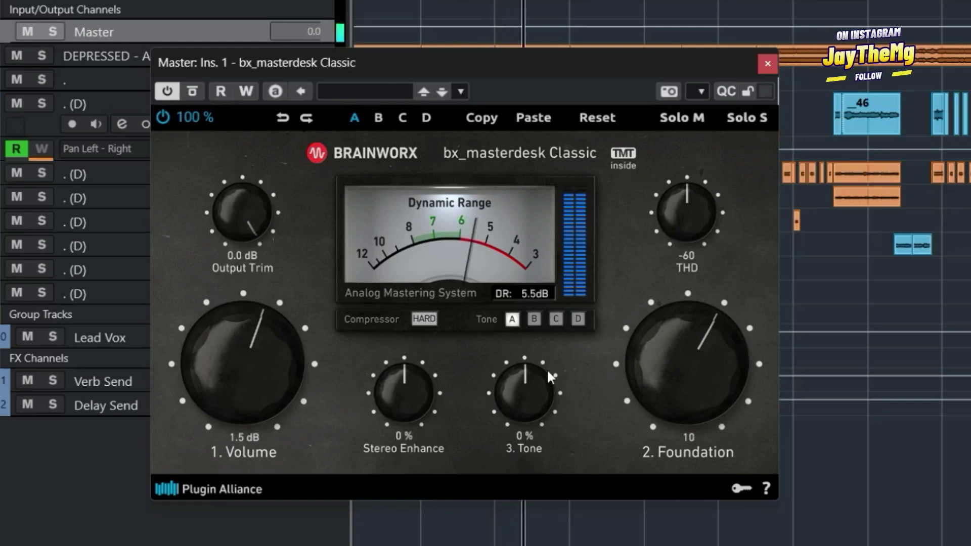
pyautogui.moveTo(532, 399); pyautogui.dragTo(526, 366)
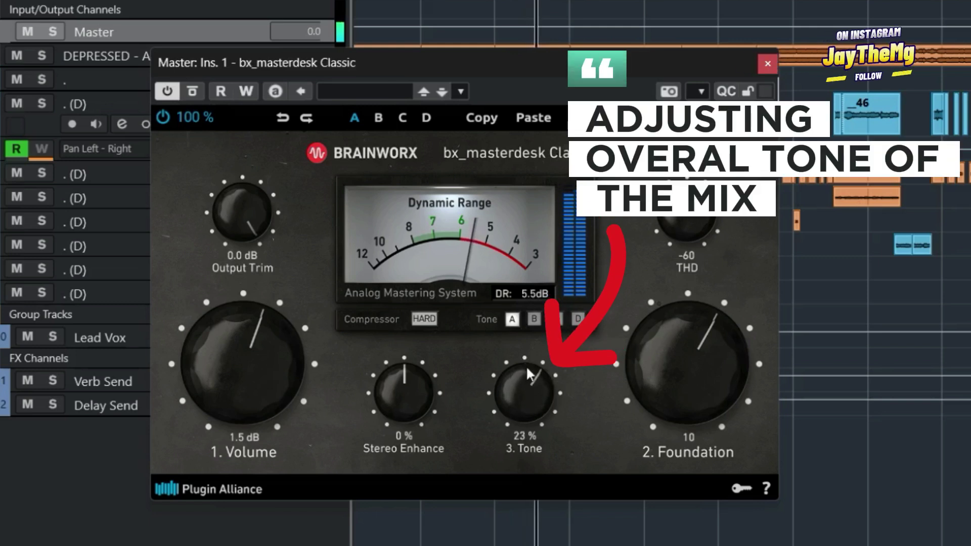
pyautogui.click(556, 319)
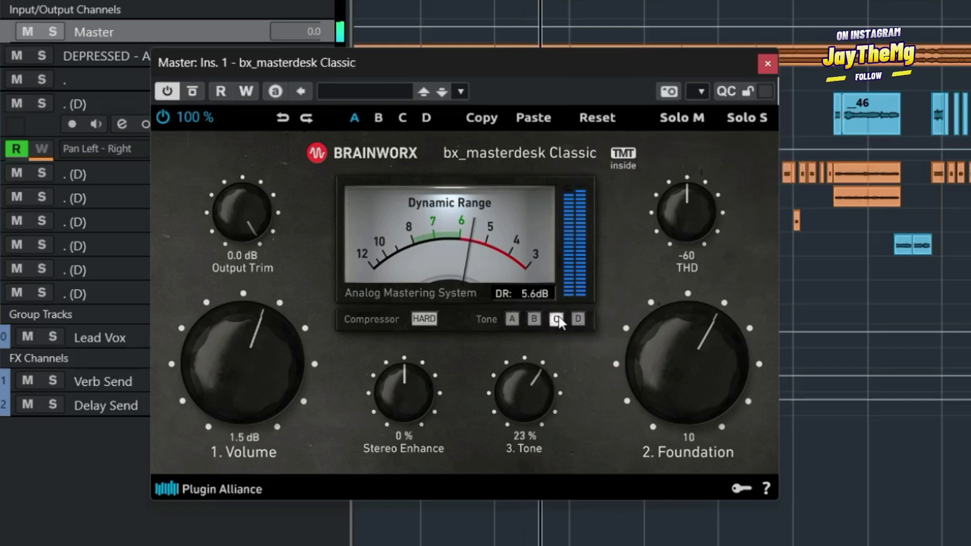
pyautogui.click(515, 319)
# Step: Set Stereo Enhance to 20 % and try adjusting THD, returning it to -60
pyautogui.moveTo(410, 403); pyautogui.dragTo(395, 384)
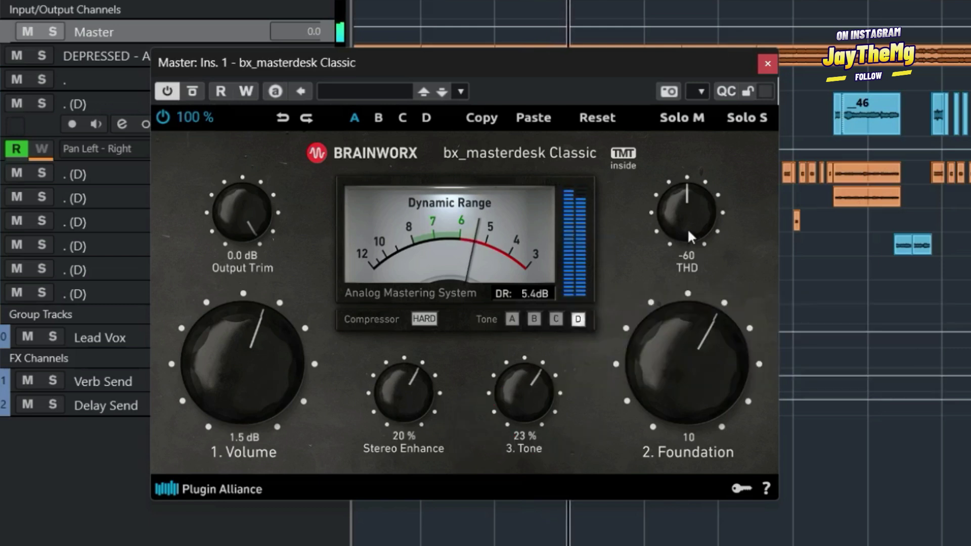
pyautogui.moveTo(688, 228)
pyautogui.mouseDown()
pyautogui.moveTo(683, 209)
pyautogui.moveTo(678, 232)
pyautogui.mouseUp()
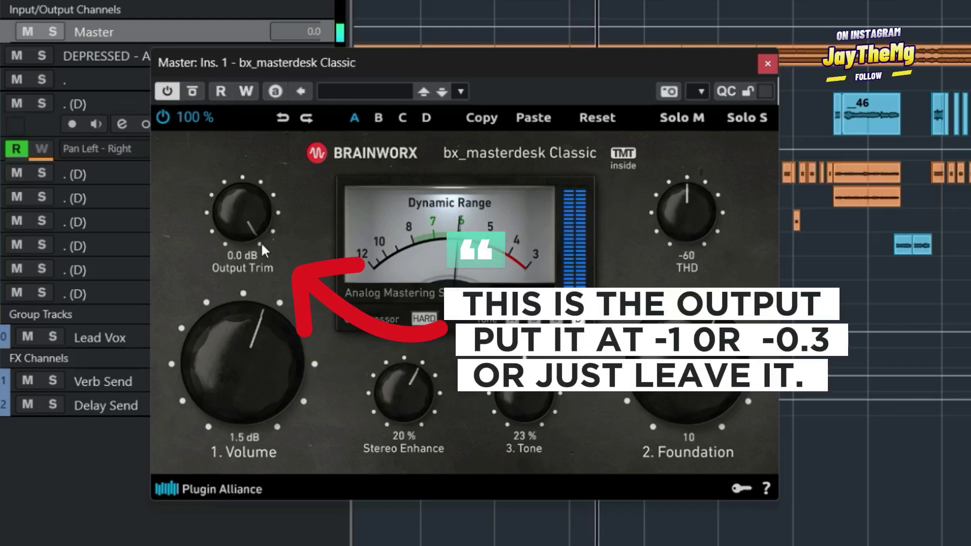
# Step: Try Volume at 1.8 dB and 2.5 dB, set it to 1.0 dB, and stop playback
pyautogui.moveTo(241, 377); pyautogui.dragTo(236, 371)
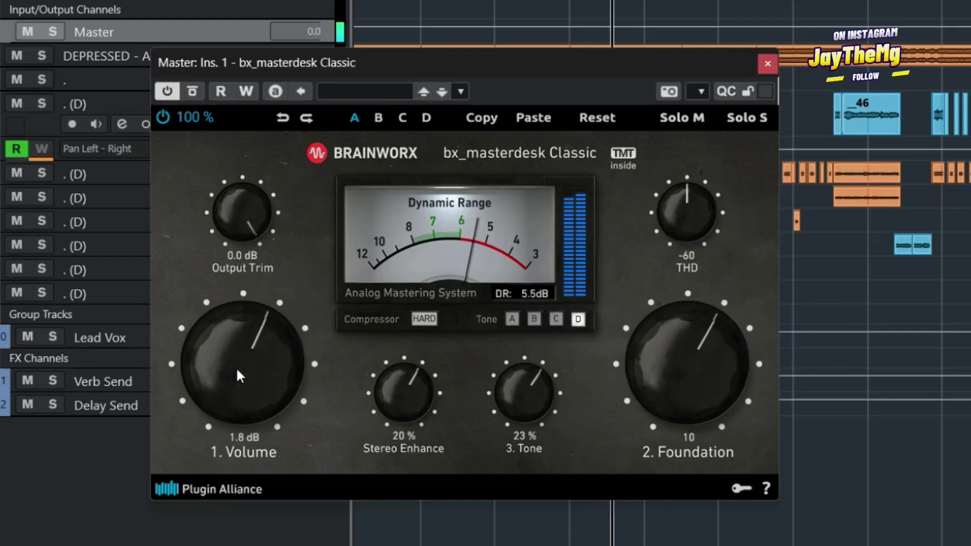
pyautogui.moveTo(233, 370); pyautogui.dragTo(233, 365)
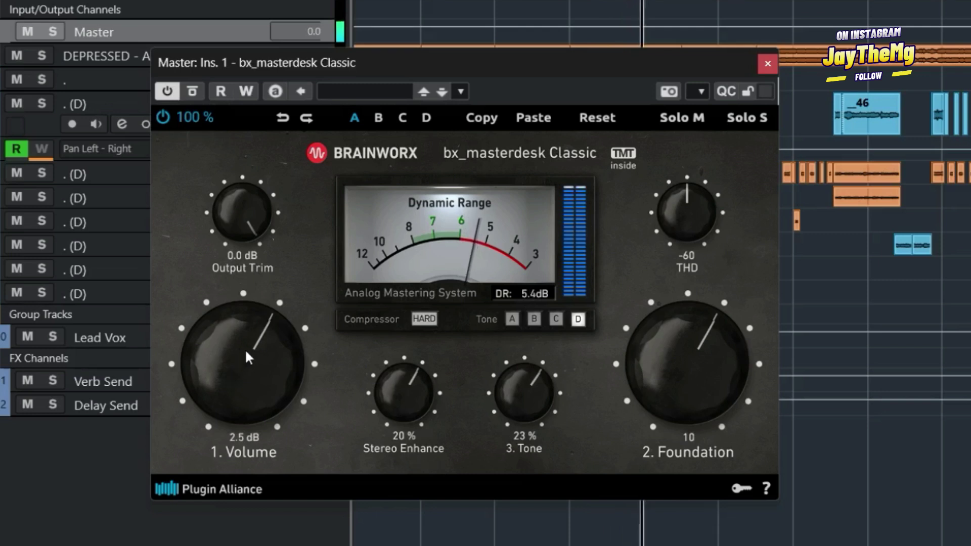
pyautogui.moveTo(246, 348); pyautogui.dragTo(244, 362)
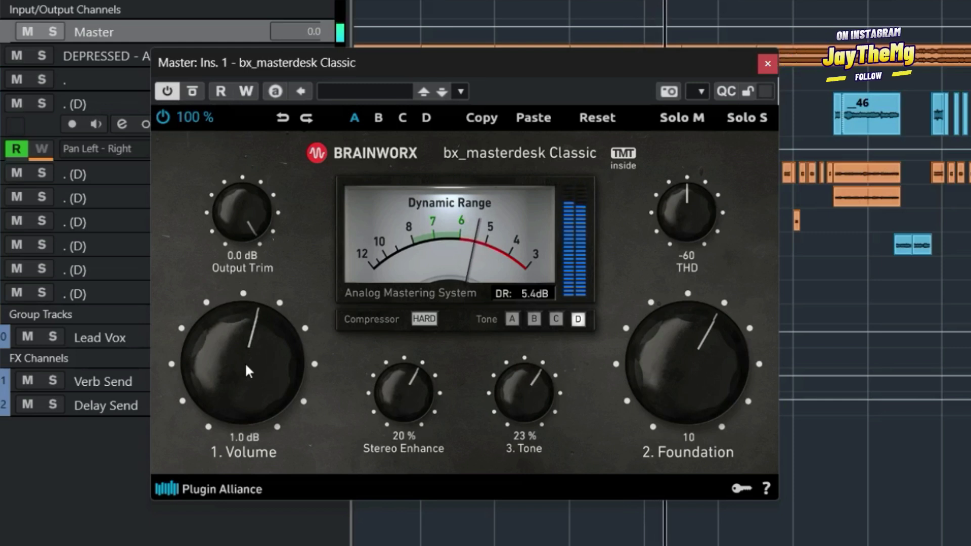
pyautogui.press('space')
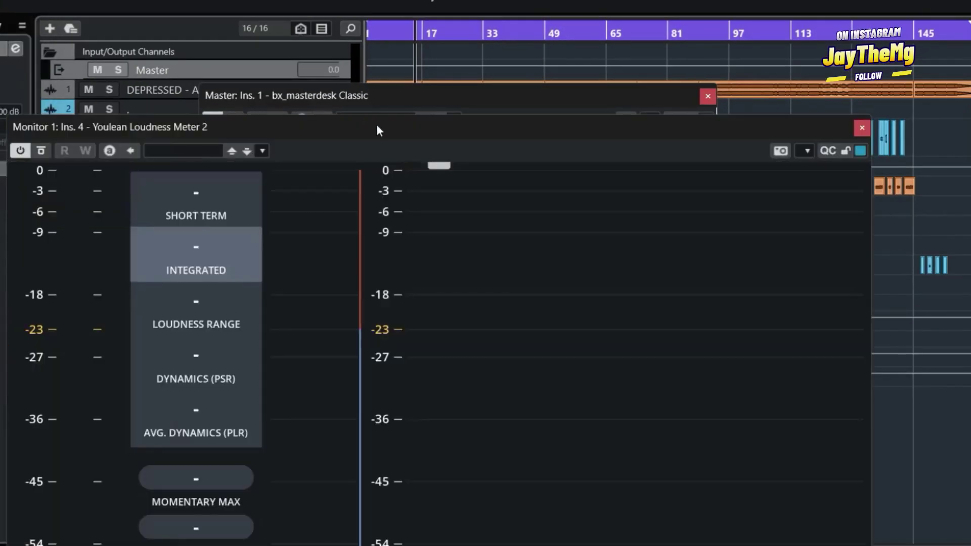
# Step: Arrange the Youlean Loudness Meter and bx_masterdesk Classic windows side by side, and clear the meter to measure the song's loudness afresh
pyautogui.moveTo(376, 124); pyautogui.dragTo(802, 8)
pyautogui.moveTo(526, 25); pyautogui.dragTo(842, 33)
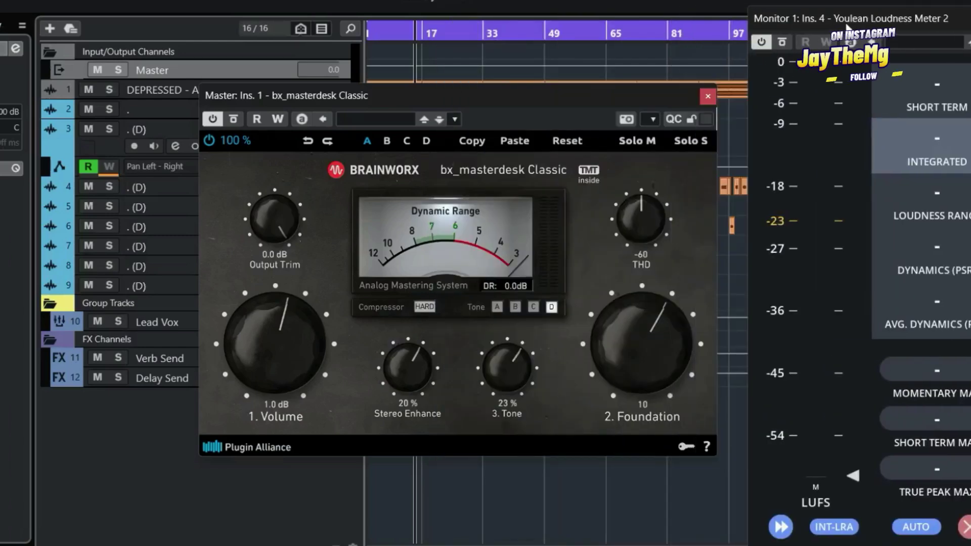
pyautogui.moveTo(543, 104); pyautogui.dragTo(424, 107)
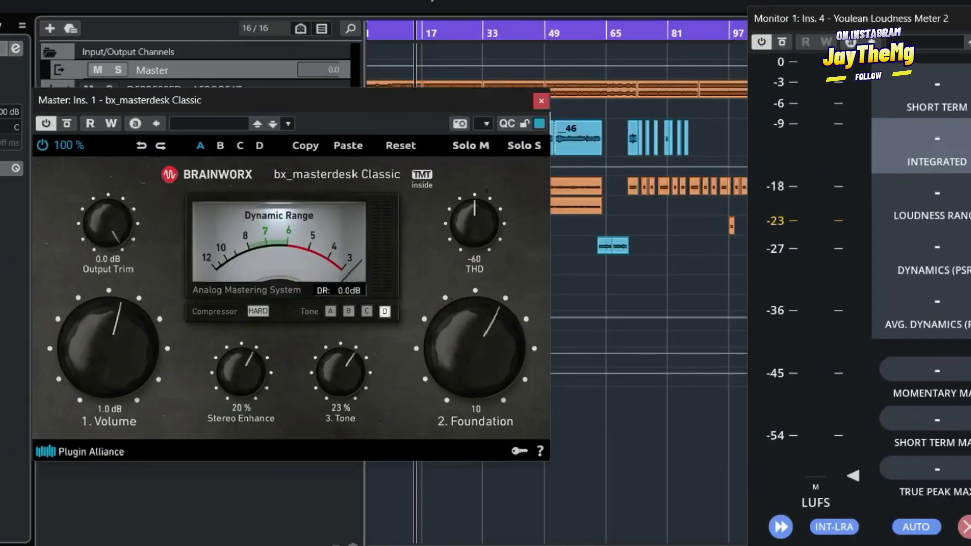
pyautogui.moveTo(937, 6); pyautogui.dragTo(814, 1)
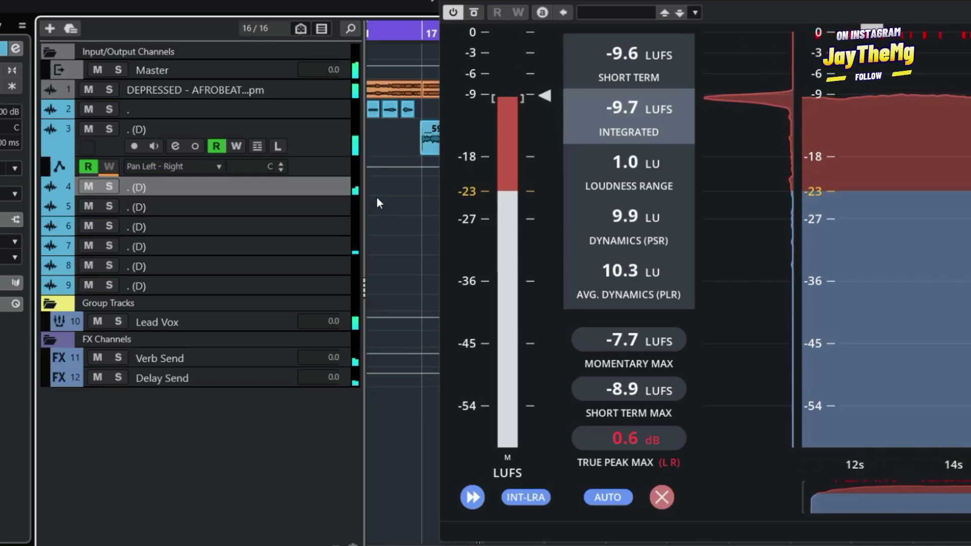
pyautogui.click(661, 497)
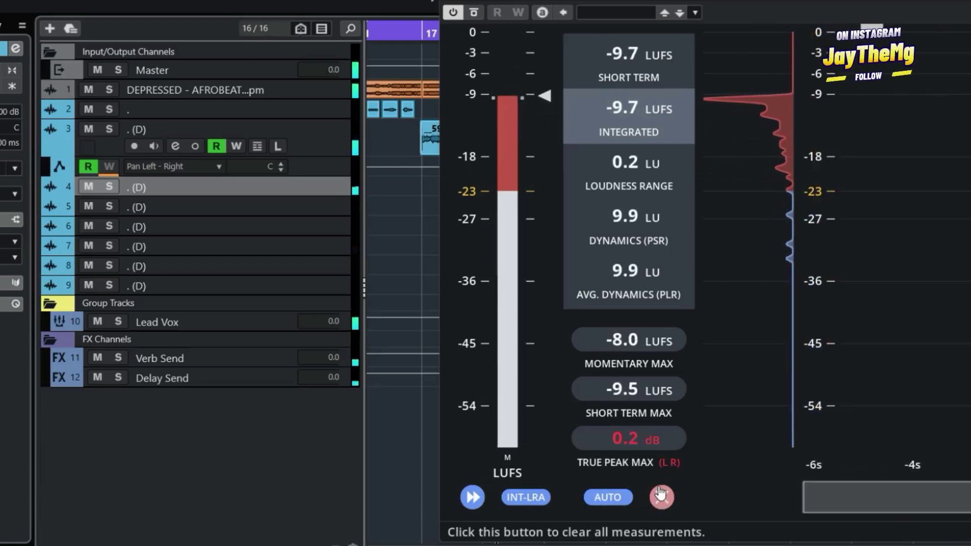
# Step: Return to bx_masterdesk Classic on the Master channel, and set the Tone mode to A and the Compressor to SOFT
pyautogui.click(175, 67)
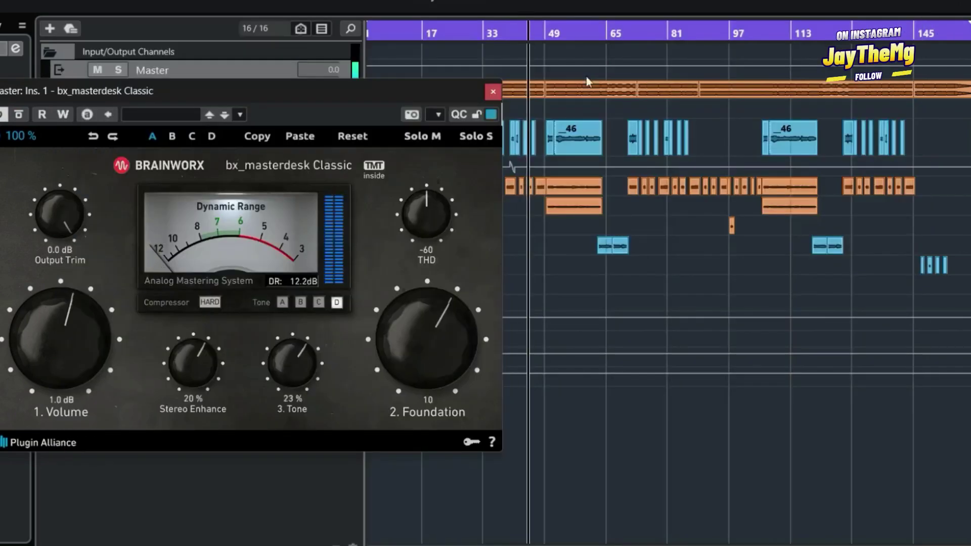
pyautogui.moveTo(295, 90); pyautogui.dragTo(524, 123)
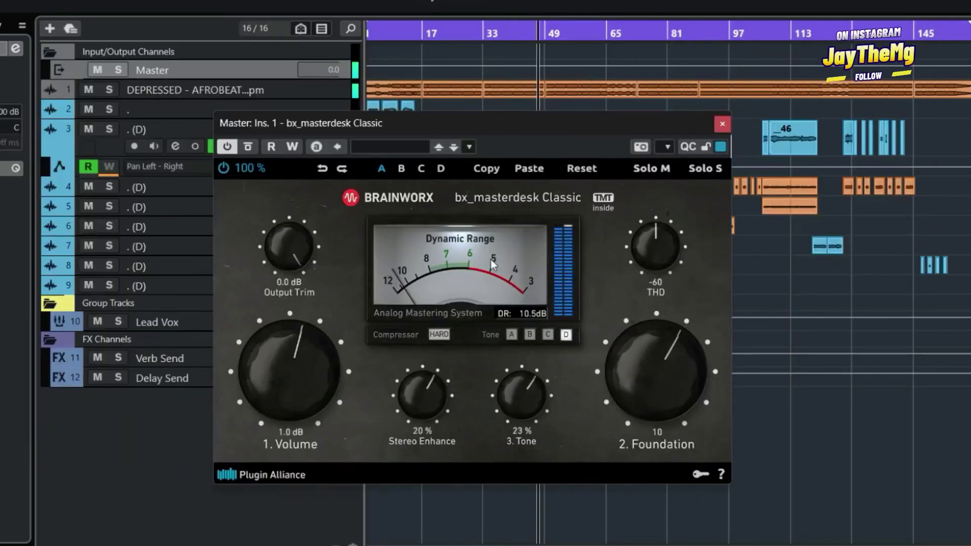
pyautogui.click(514, 335)
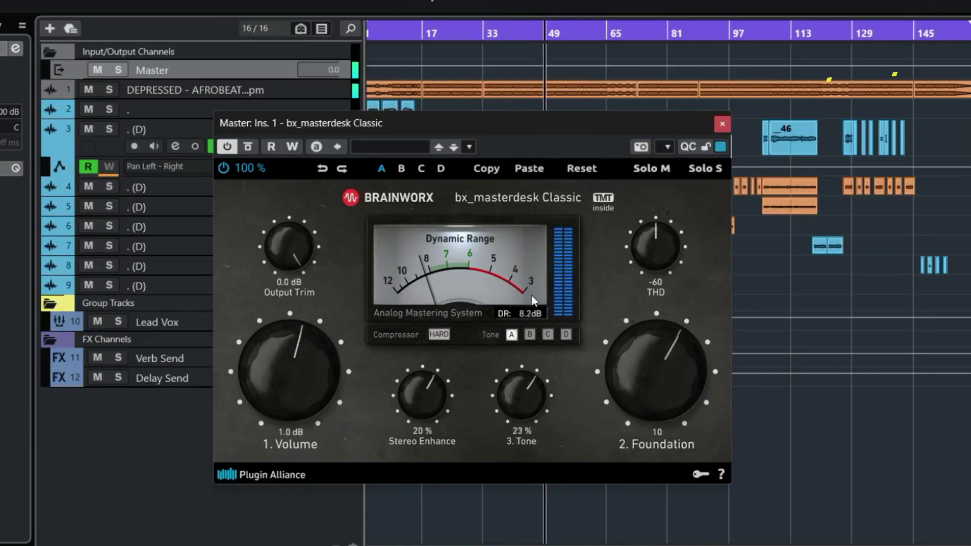
pyautogui.click(439, 334)
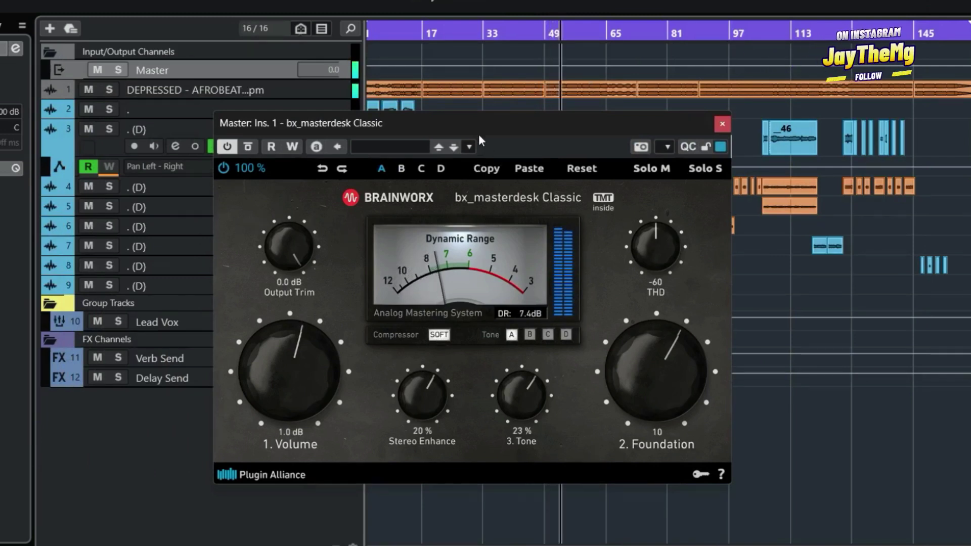
pyautogui.moveTo(485, 120); pyautogui.dragTo(477, 81)
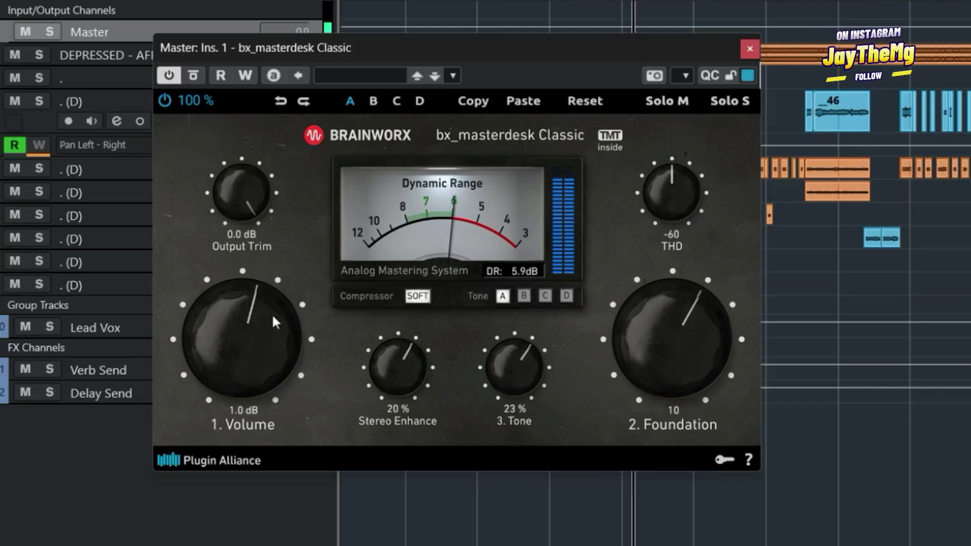
# Step: Adjust Foundation to 15, Volume to 0.8 dB and Tone to 15 % in bx_masterdesk Classic
pyautogui.moveTo(679, 338); pyautogui.dragTo(673, 302)
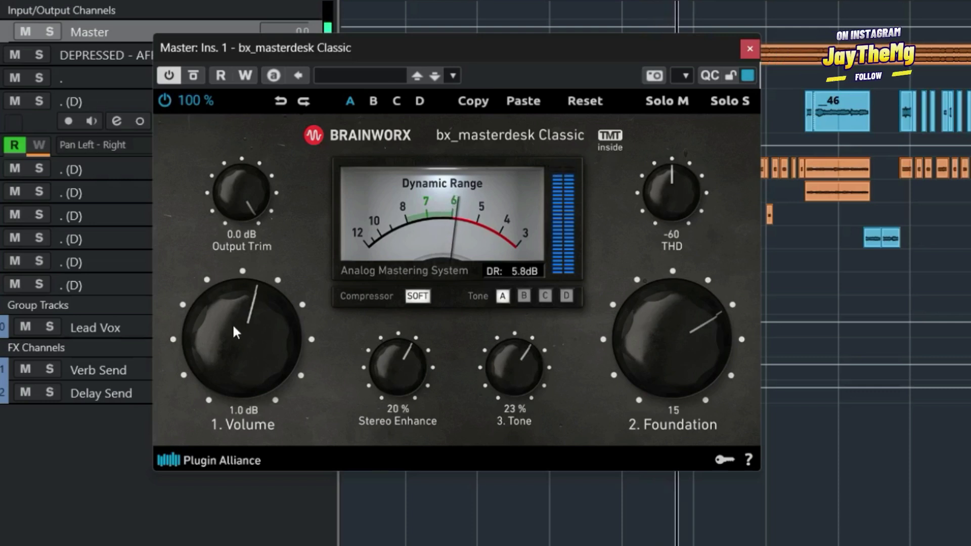
pyautogui.scroll(-2, 232, 323)
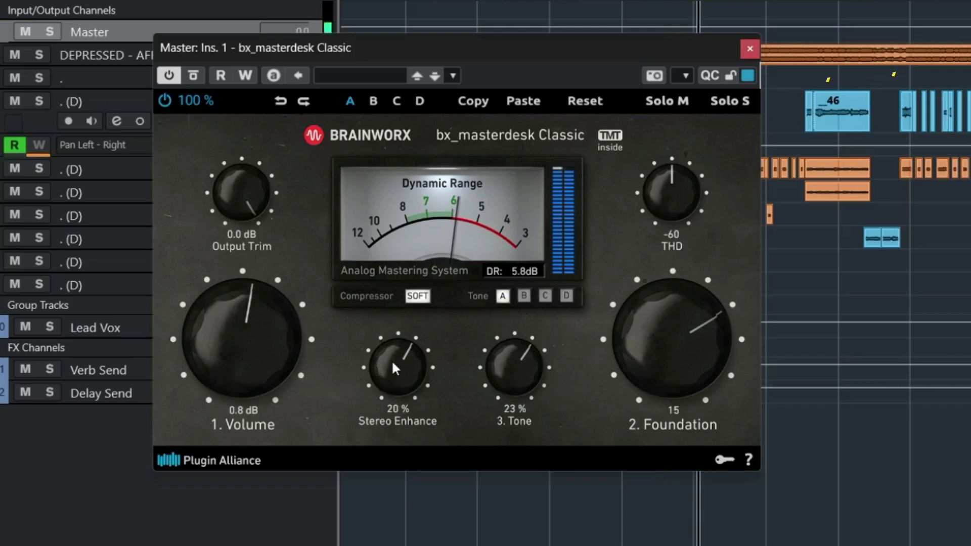
pyautogui.moveTo(518, 357); pyautogui.dragTo(482, 291)
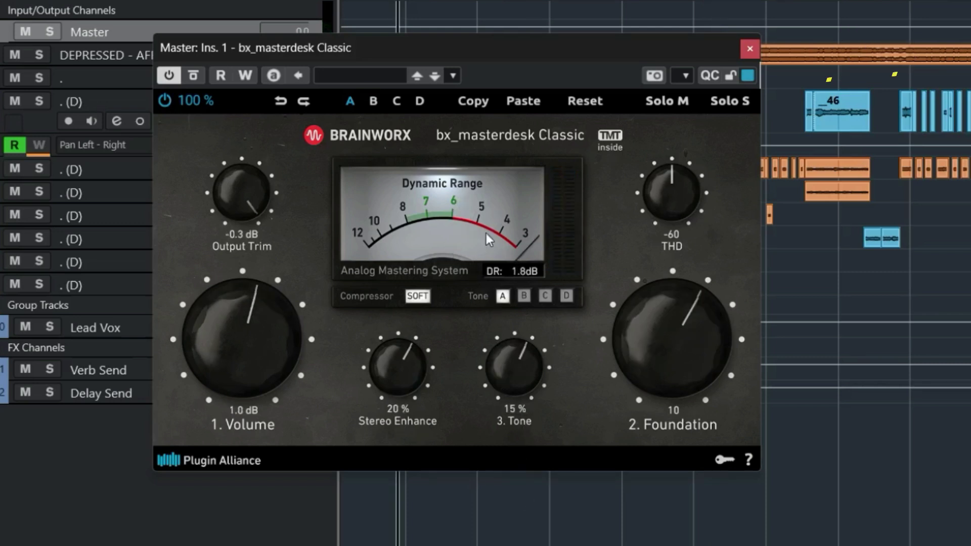